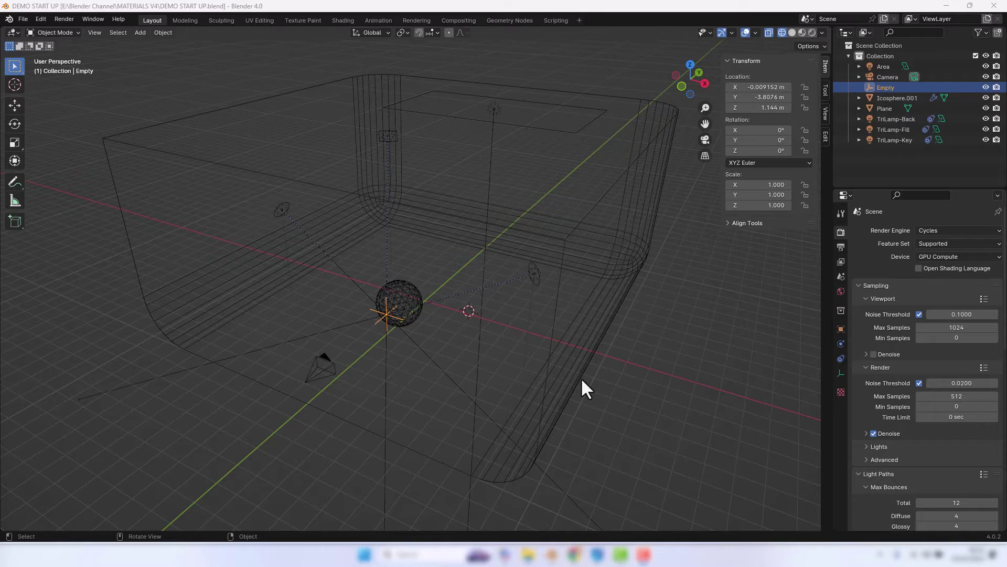
- Examine the scene setup in wireframe, selecting the three TriLamp lights, the empty, the icosphere, the camera and the overhead area light in turn
{"action": "left_click", "coordinate": [791, 32]}
{"action": "left_click", "coordinate": [782, 32]}
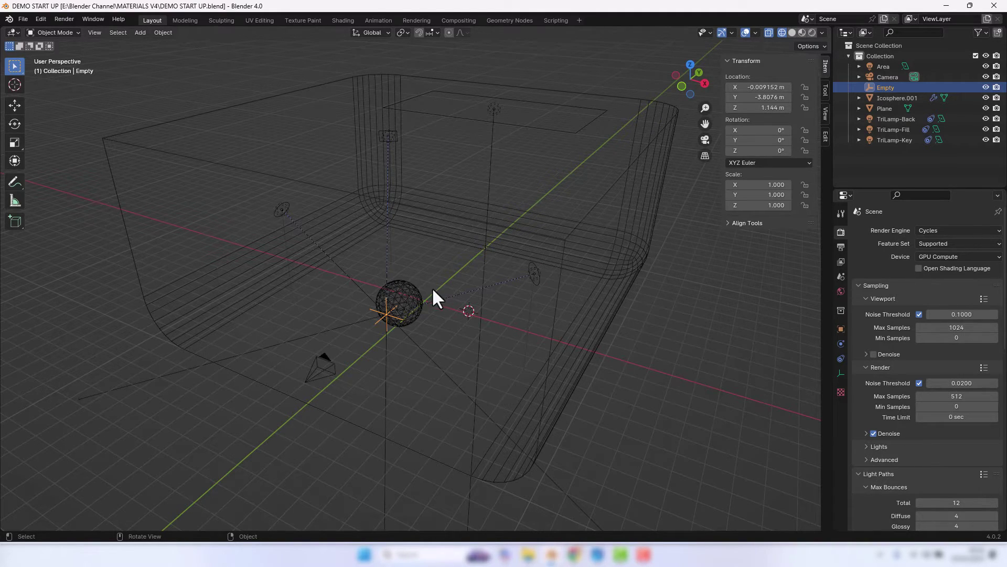
{"action": "left_click", "coordinate": [380, 137]}
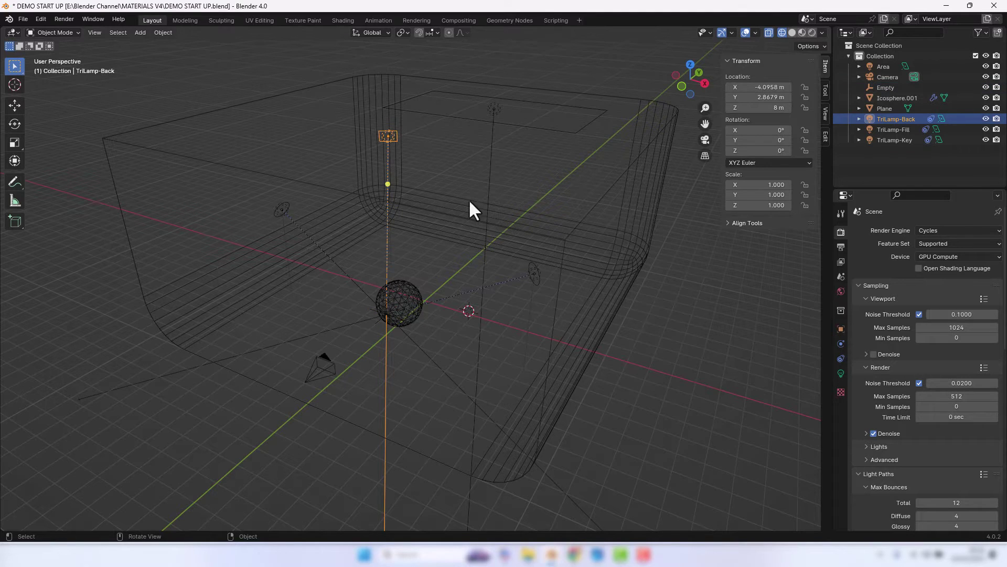
{"action": "left_click", "coordinate": [533, 270]}
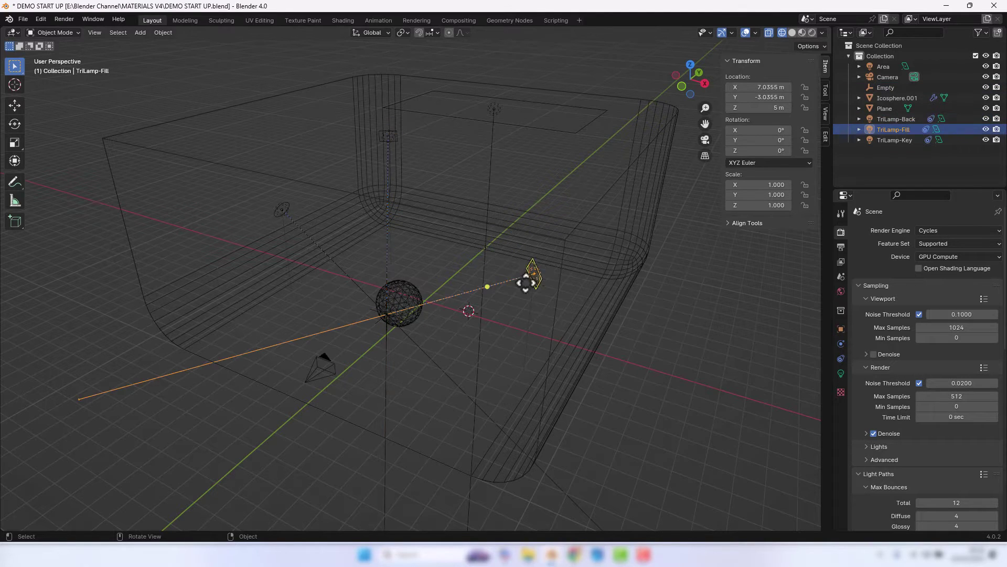
{"action": "left_click", "coordinate": [276, 211]}
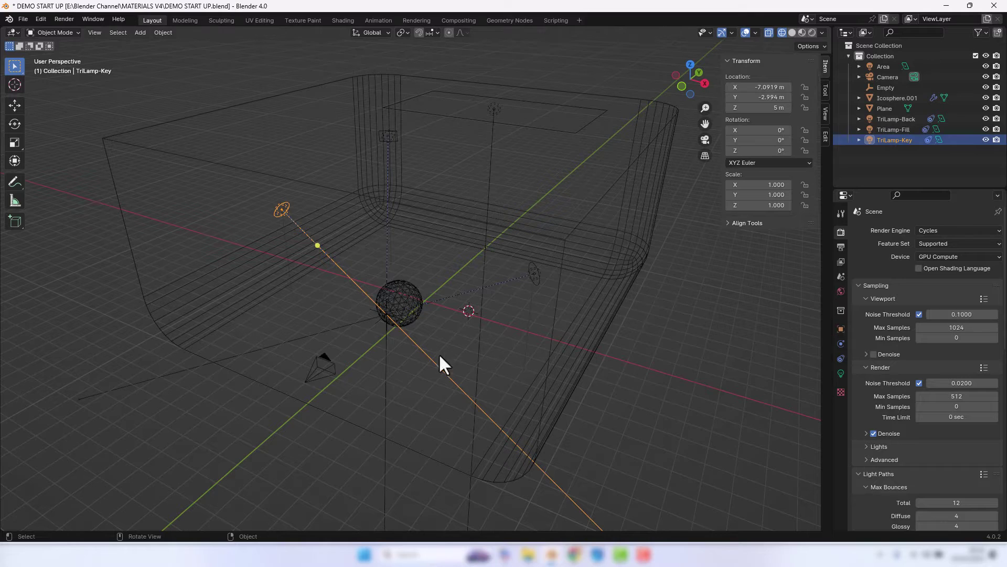
{"action": "left_click", "coordinate": [377, 319]}
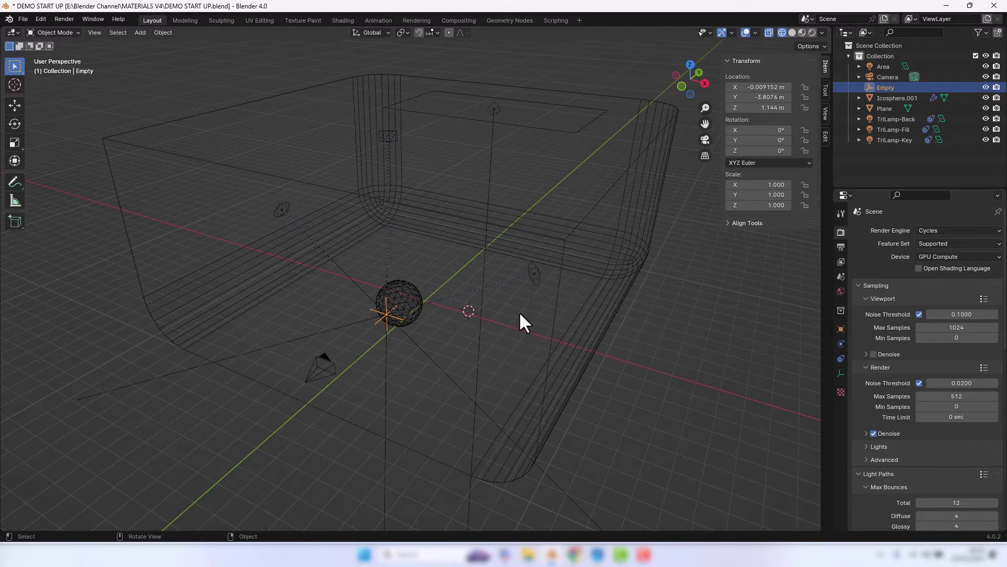
{"action": "left_click", "coordinate": [414, 297]}
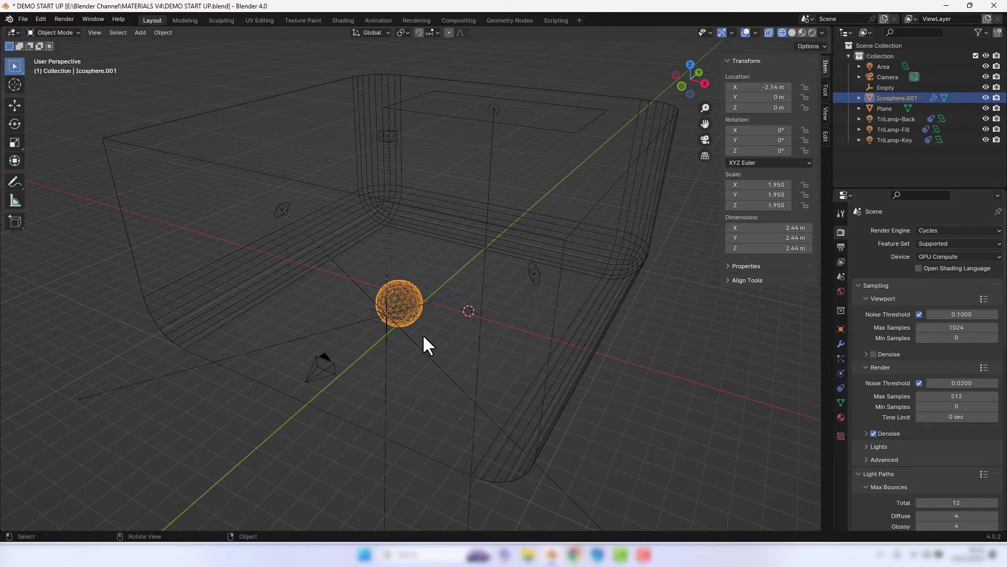
{"action": "left_click", "coordinate": [327, 367]}
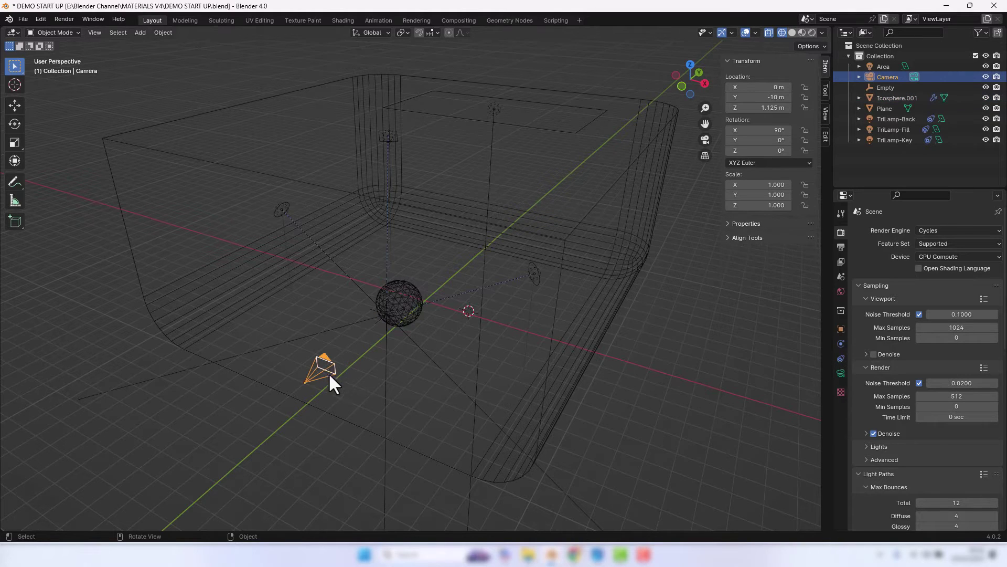
{"action": "left_click", "coordinate": [490, 109]}
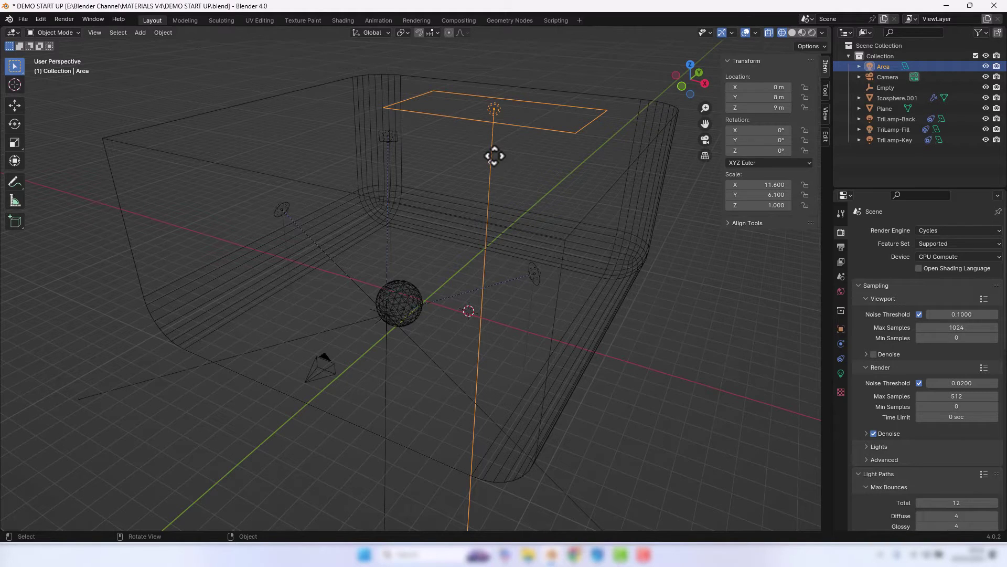
- Create a new material for the icosphere in the Shading workspace, with the viewport in rendered shading
{"action": "left_click", "coordinate": [405, 304]}
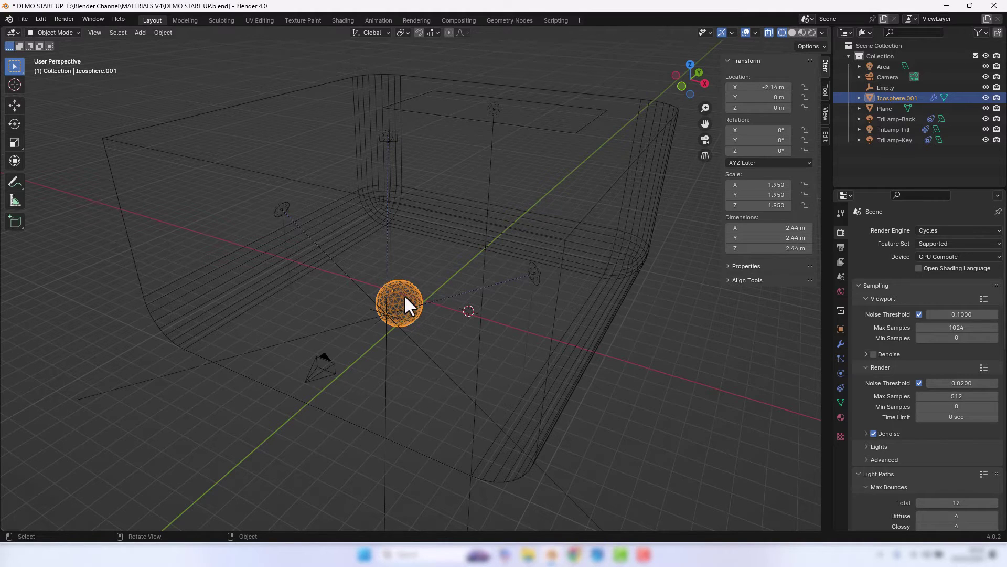
{"action": "left_click", "coordinate": [343, 21]}
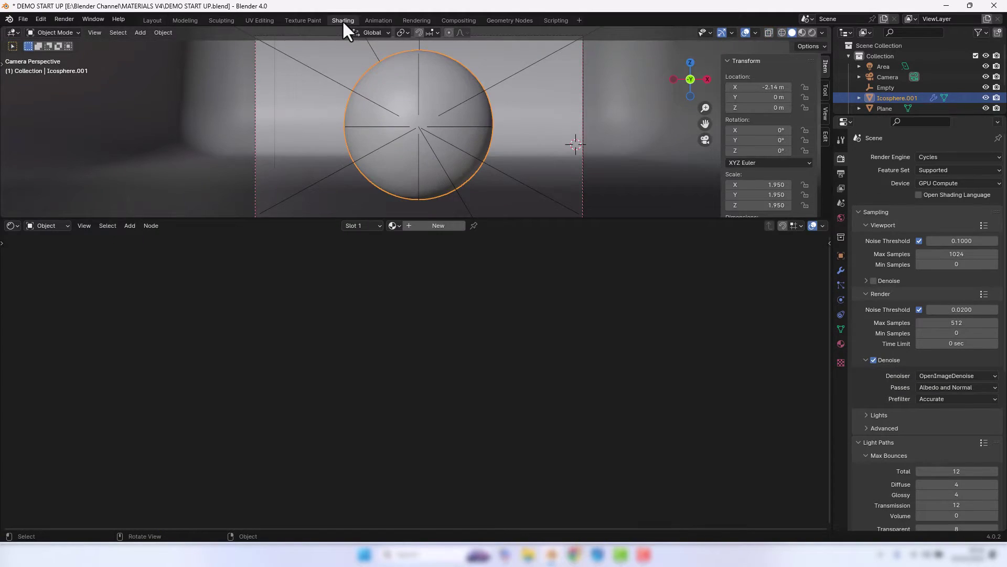
{"action": "left_click", "coordinate": [813, 32]}
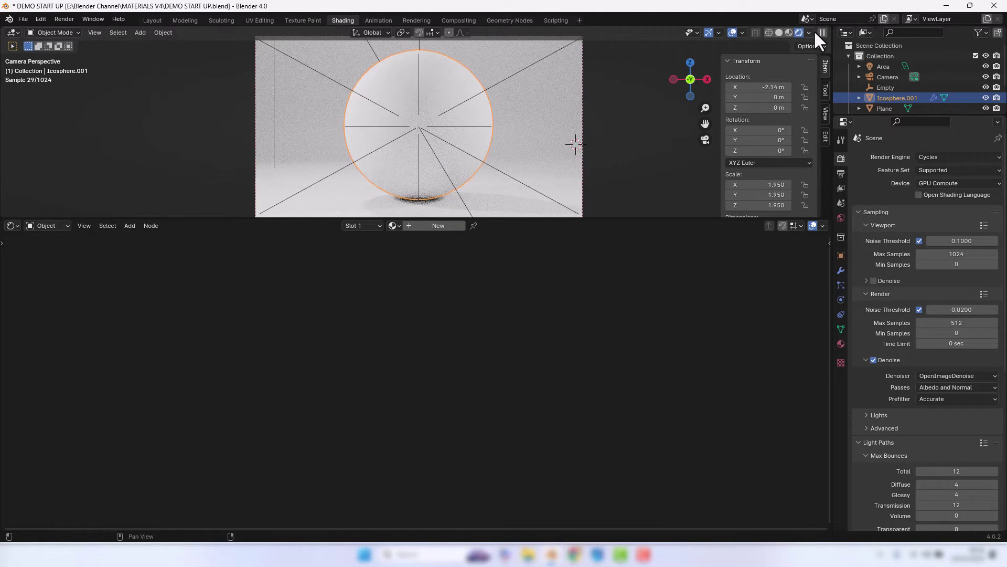
{"action": "left_click", "coordinate": [435, 227]}
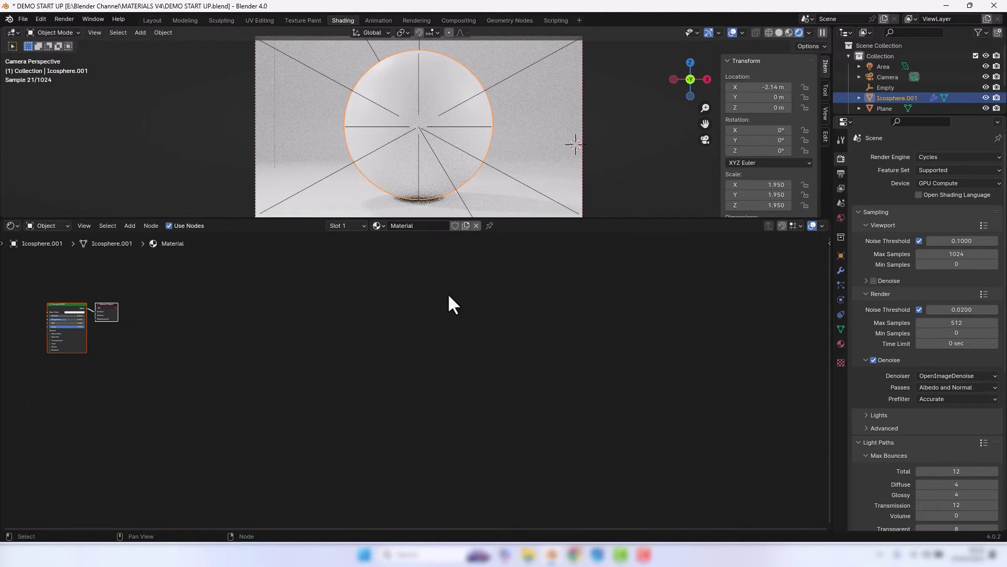
- Delete the default Principled BSDF node, leaving only the Material Output in the material
{"action": "key", "text": "Home"}
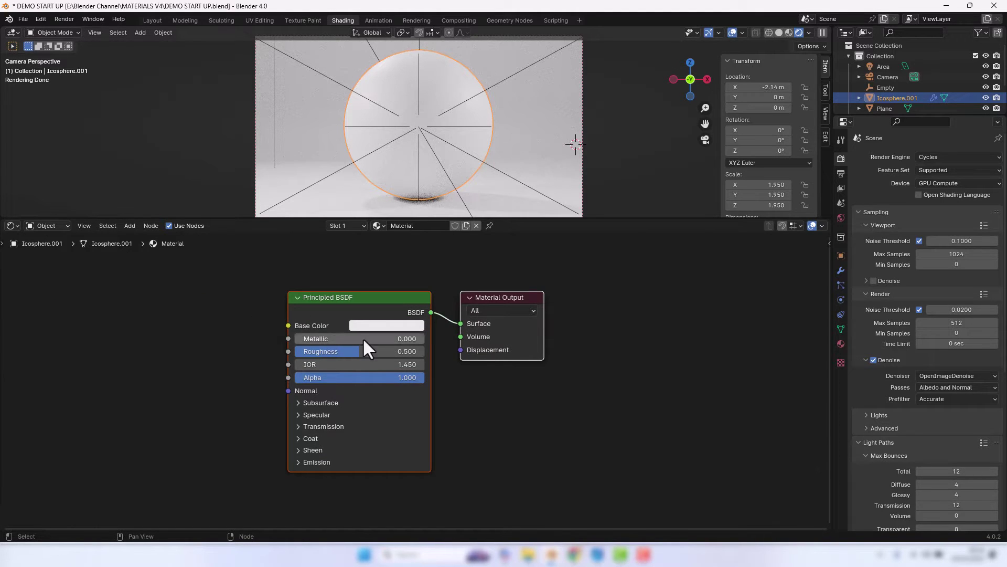
{"action": "scroll", "coordinate": [253, 343], "scroll_direction": "down", "scroll_amount": 2}
{"action": "middle_click_drag", "start_coordinate": [246, 338], "coordinate": [410, 317]}
{"action": "left_click", "coordinate": [441, 313]}
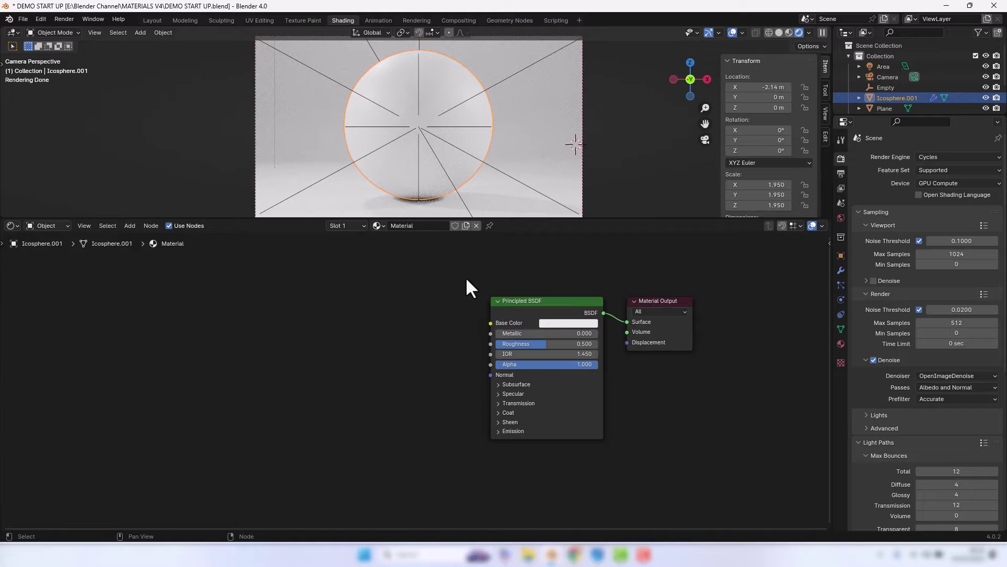
{"action": "left_click_drag", "start_coordinate": [465, 276], "coordinate": [596, 467]}
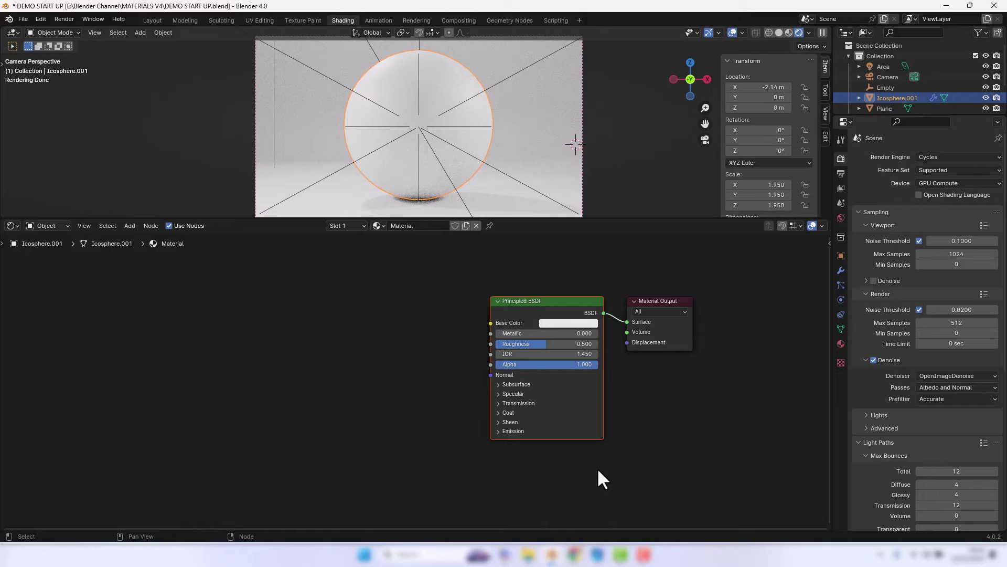
{"action": "key", "text": "x"}
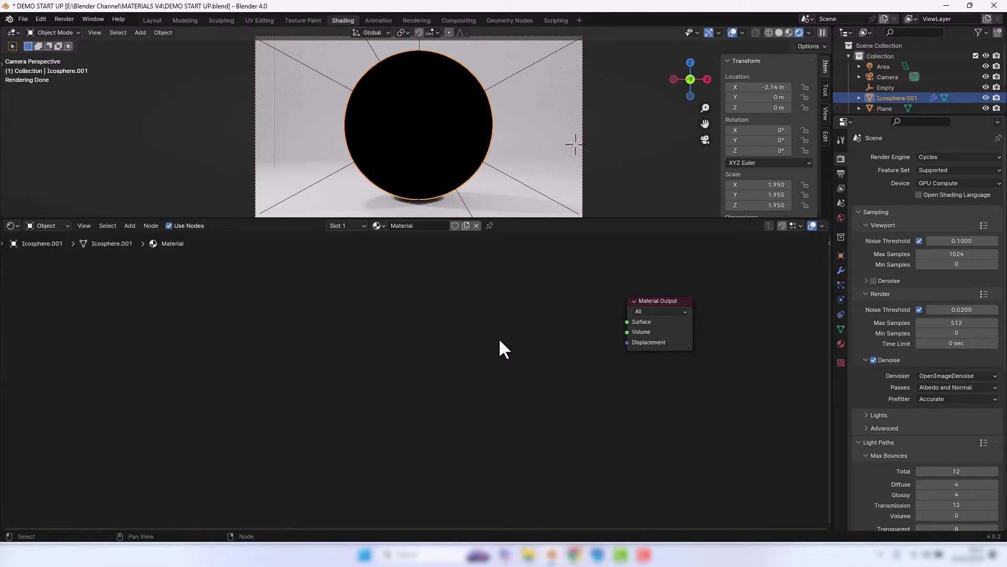
- Add a Diffuse BSDF node well before the Material Output node
{"action": "key", "text": "shift+a"}
{"action": "left_click", "coordinate": [415, 317]}
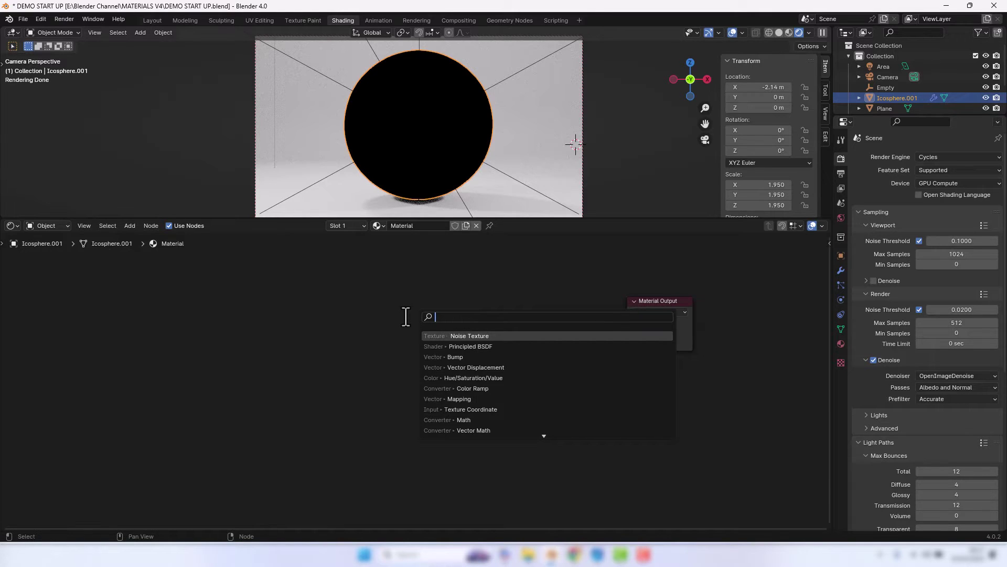
{"action": "type", "text": "DIFFU"}
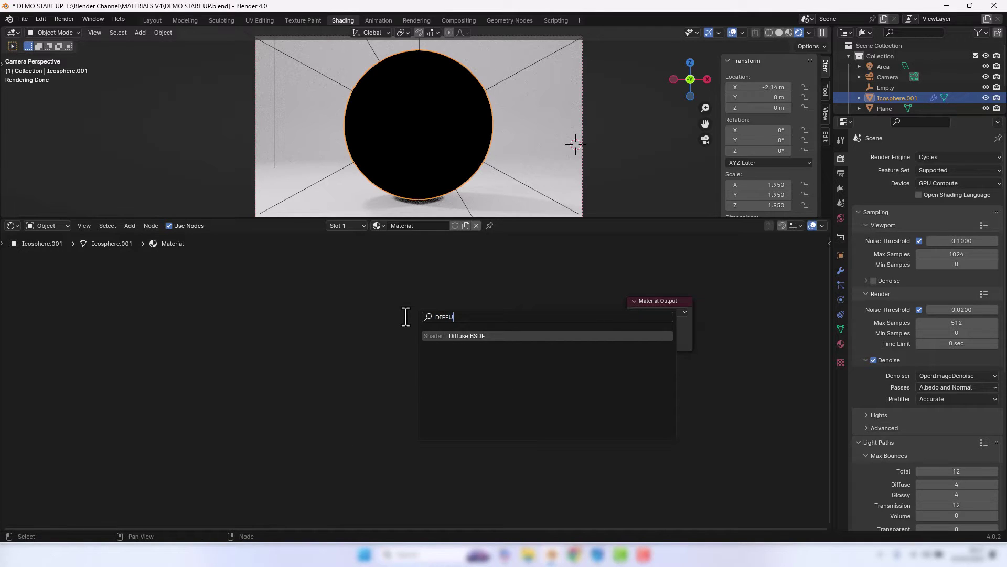
{"action": "key", "text": "Return"}
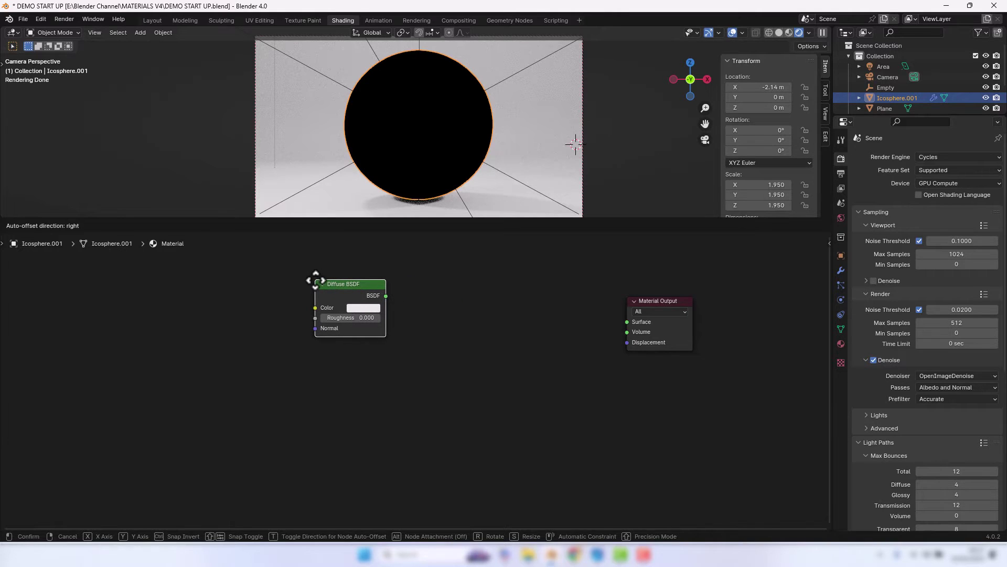
{"action": "left_click", "coordinate": [315, 280]}
{"action": "left_click", "coordinate": [408, 426]}
- Add a Glossy BSDF node directly below the Diffuse BSDF
{"action": "key", "text": "shift+a"}
{"action": "left_click", "coordinate": [430, 399]}
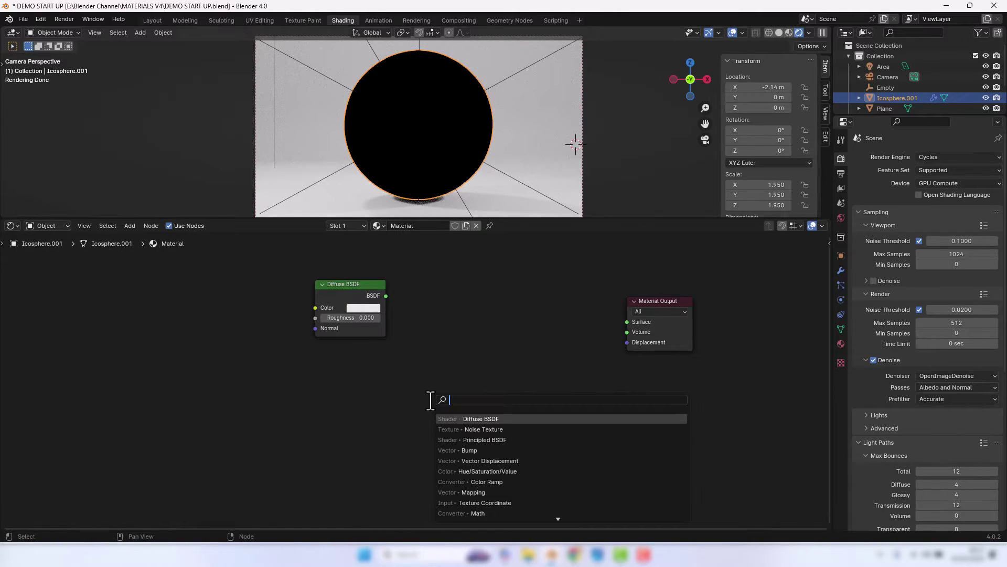
{"action": "type", "text": "GLOSSY"}
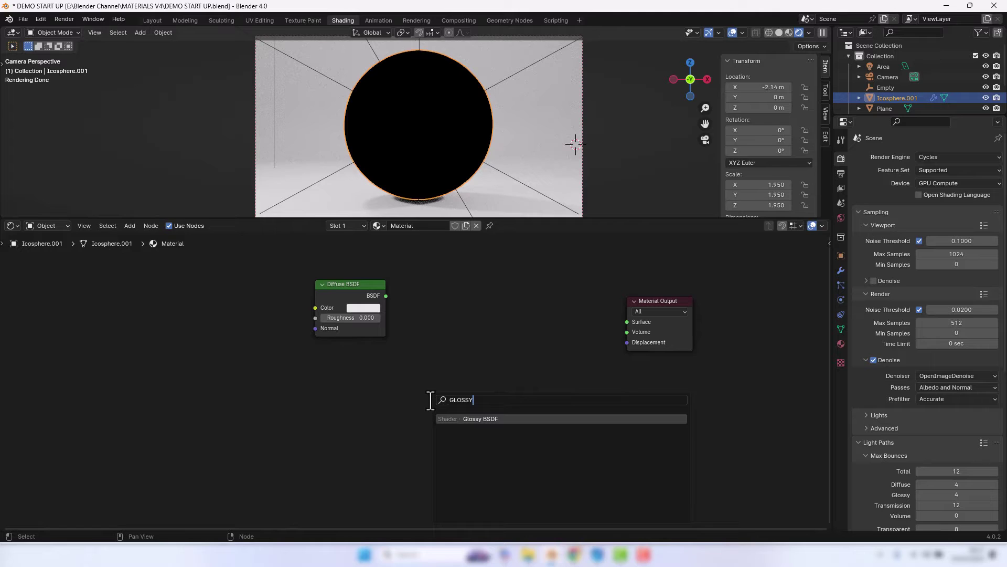
{"action": "key", "text": "Return"}
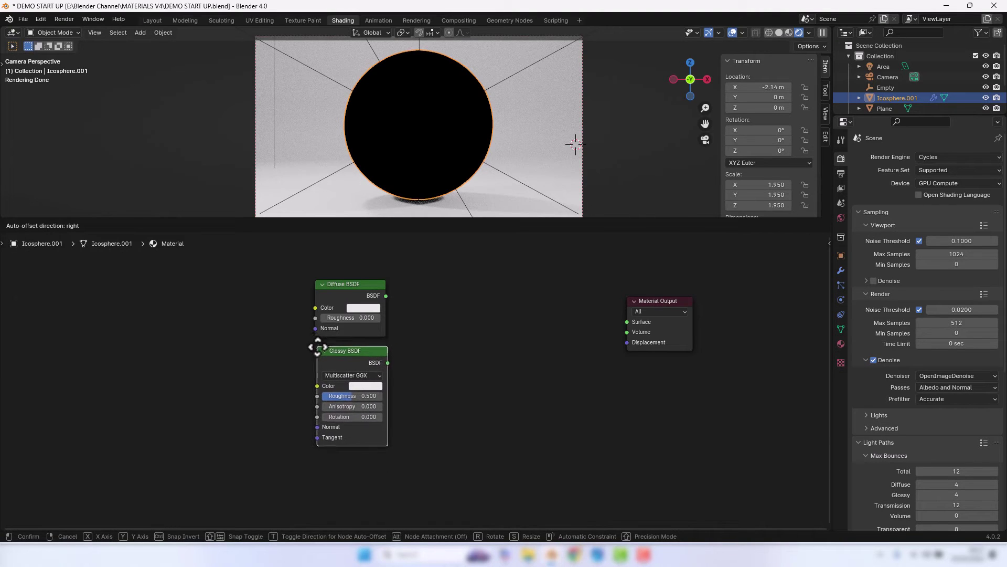
{"action": "left_click", "coordinate": [319, 347]}
{"action": "left_click", "coordinate": [468, 349]}
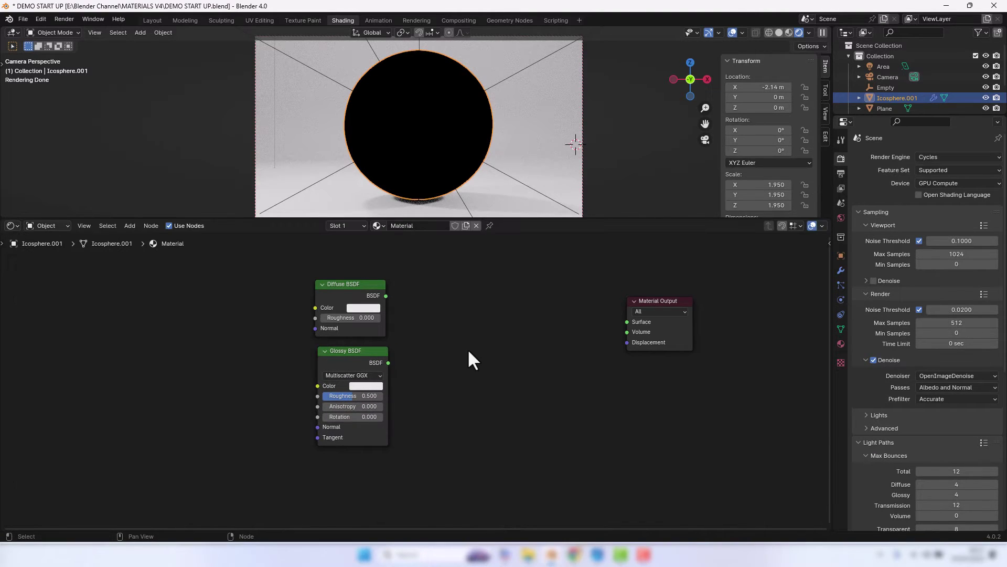
{"action": "right_click", "coordinate": [354, 363]}
{"action": "key", "text": "Escape"}
{"action": "right_click", "coordinate": [411, 350]}
{"action": "mouse_move", "coordinate": [453, 349]}
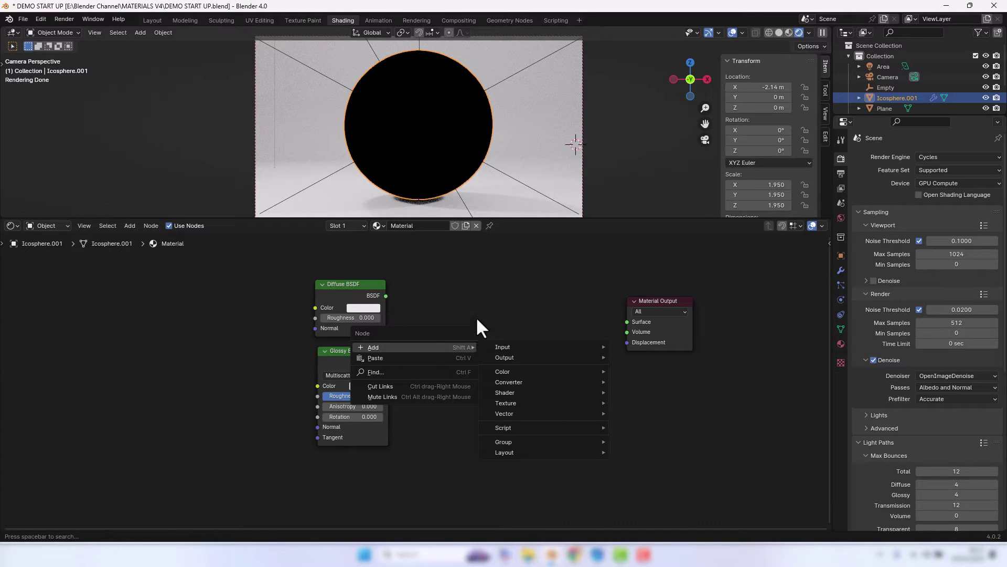
{"action": "key", "text": "Escape"}
- Add a Mix Shader node and link the Diffuse BSDF to its first Shader input and the Glossy BSDF to its second
{"action": "key", "text": "shift+a"}
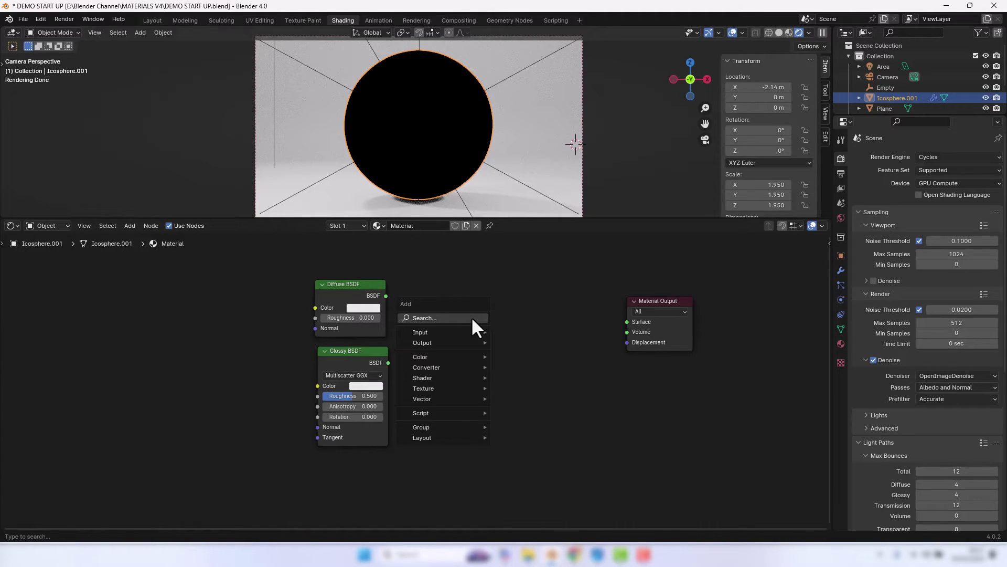
{"action": "left_click", "coordinate": [472, 319]}
{"action": "type", "text": "MIX"}
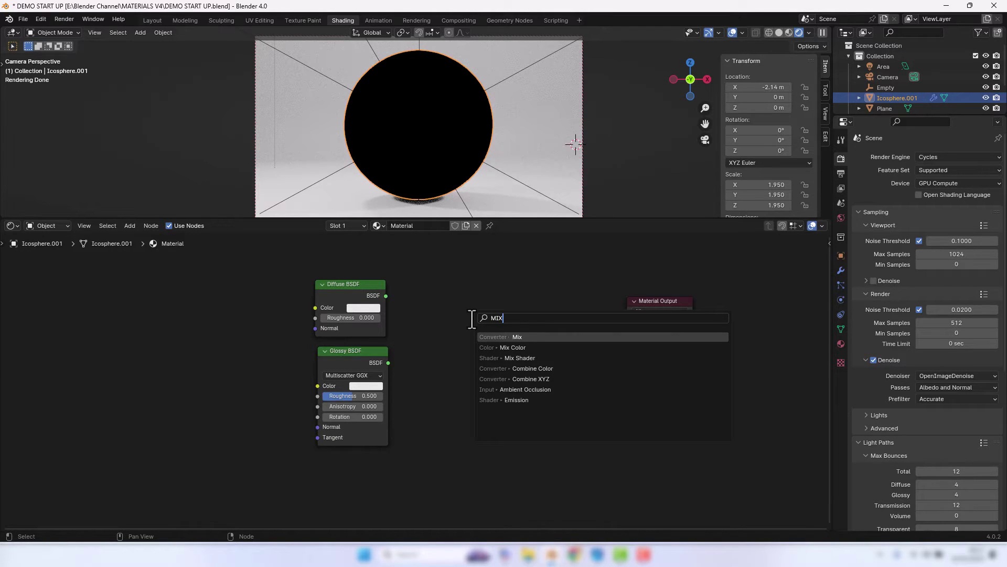
{"action": "key", "text": "Down"}
{"action": "key", "text": "Down"}
{"action": "key", "text": "Return"}
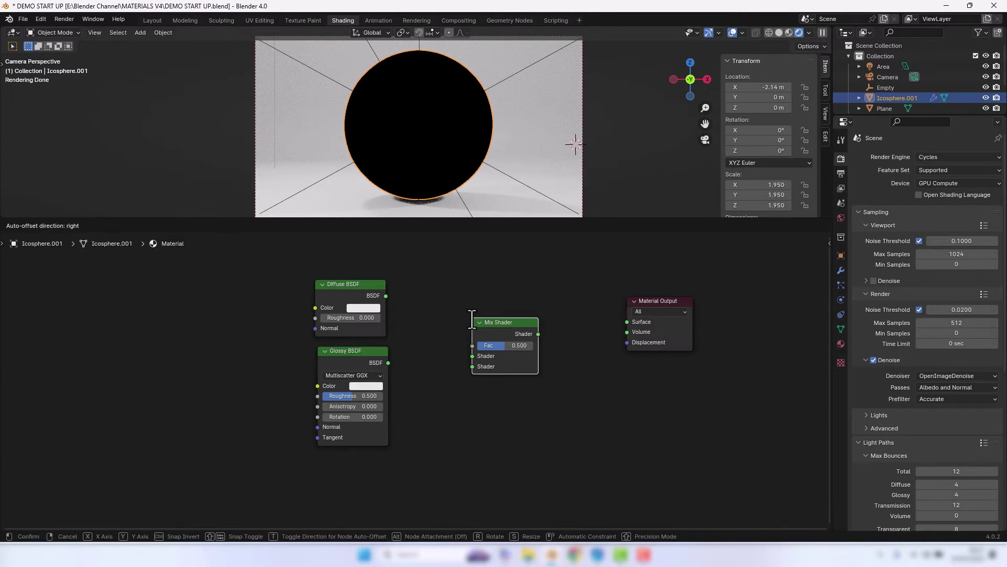
{"action": "left_click", "coordinate": [415, 310]}
{"action": "left_click_drag", "start_coordinate": [385, 294], "coordinate": [427, 350]}
- Duplicate the Mix Shader and chain the copy between the original's output and the Material Output's Surface input
{"action": "left_click", "coordinate": [429, 326]}
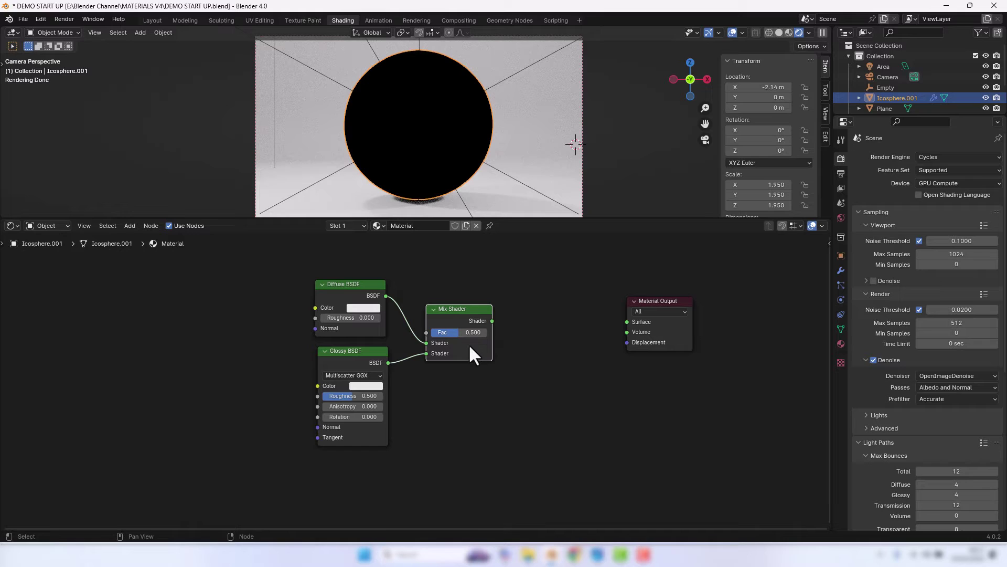
{"action": "key", "text": "shift+d"}
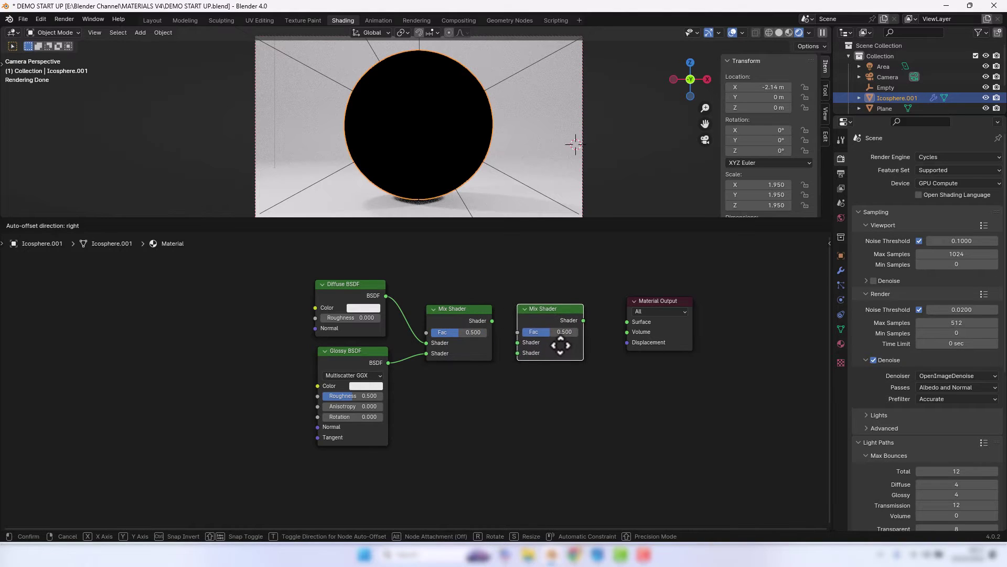
{"action": "left_click", "coordinate": [560, 344]}
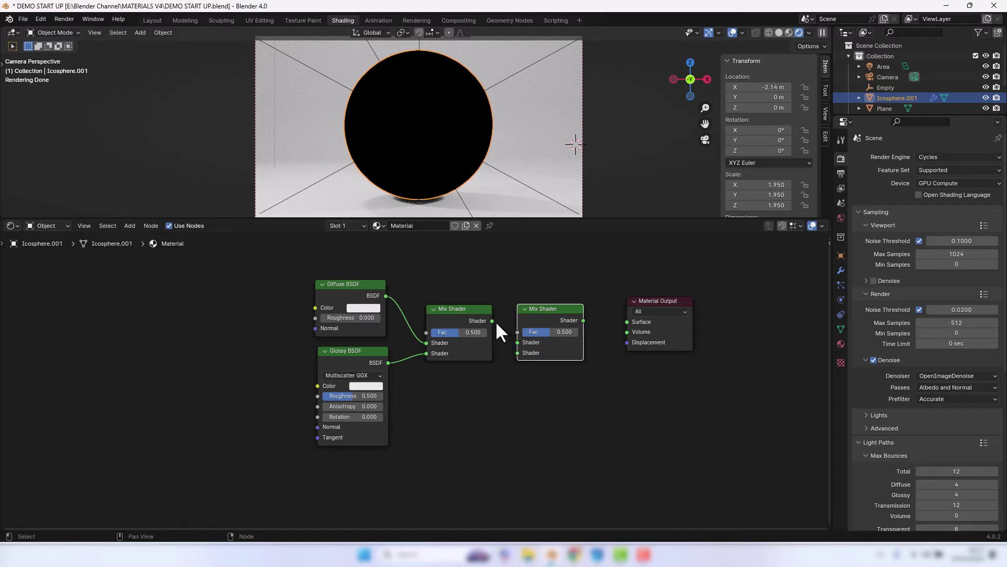
{"action": "left_click_drag", "start_coordinate": [493, 321], "coordinate": [516, 342]}
{"action": "left_click_drag", "start_coordinate": [583, 320], "coordinate": [625, 320]}
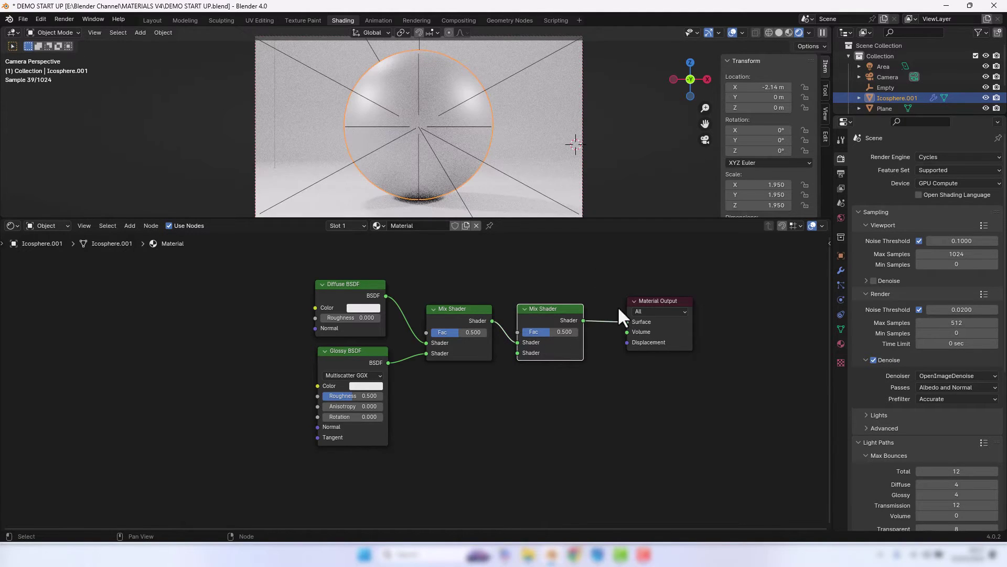
- Duplicate the Glossy BSDF below the first Mix Shader and link the copy to the second Mix Shader's free Shader input
{"action": "left_click", "coordinate": [530, 405]}
{"action": "left_click", "coordinate": [355, 353]}
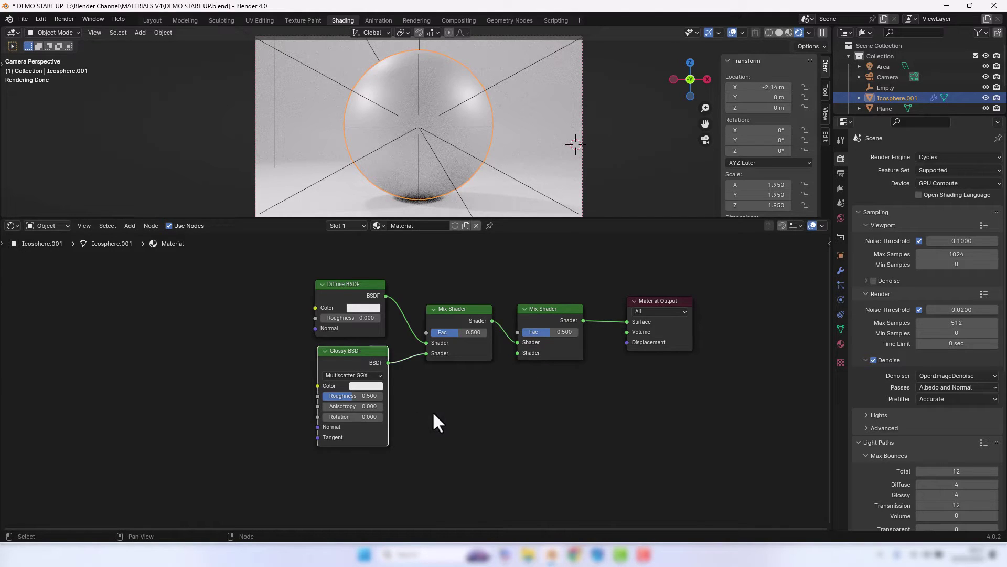
{"action": "key", "text": "shift+d"}
{"action": "left_click", "coordinate": [536, 442]}
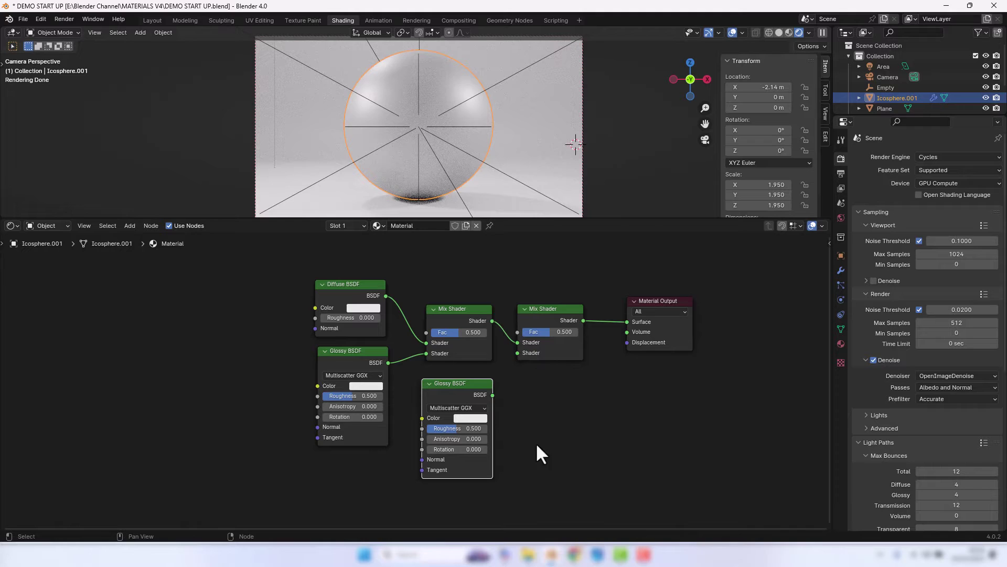
{"action": "left_click_drag", "start_coordinate": [492, 395], "coordinate": [518, 352]}
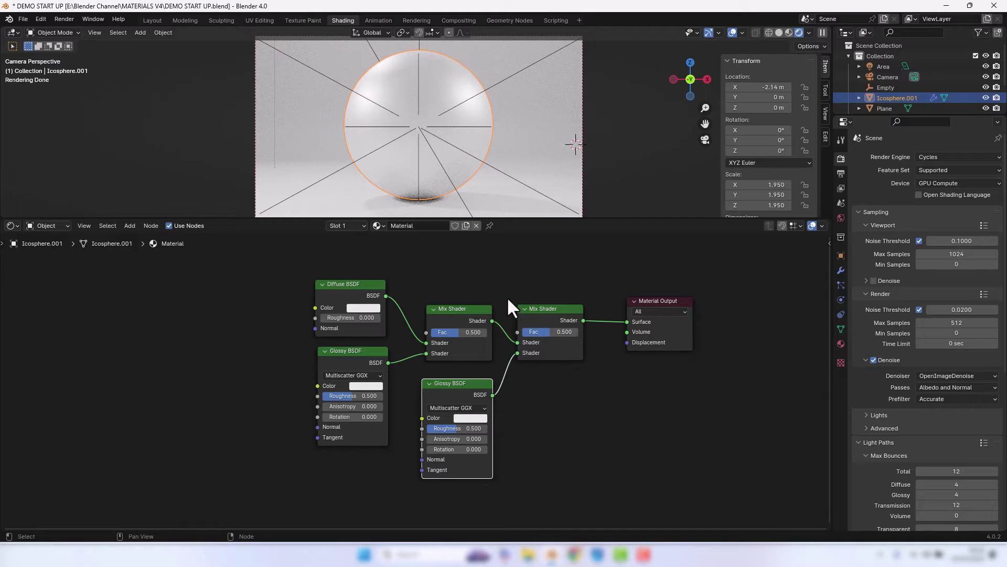
- Add a Fresnel node above the first Mix Shader and link its Fac output to the second Mix Shader's Fac input
{"action": "middle_click_drag", "start_coordinate": [508, 299], "coordinate": [508, 339]}
{"action": "key", "text": "shift+a"}
{"action": "type", "text": "FRESN"}
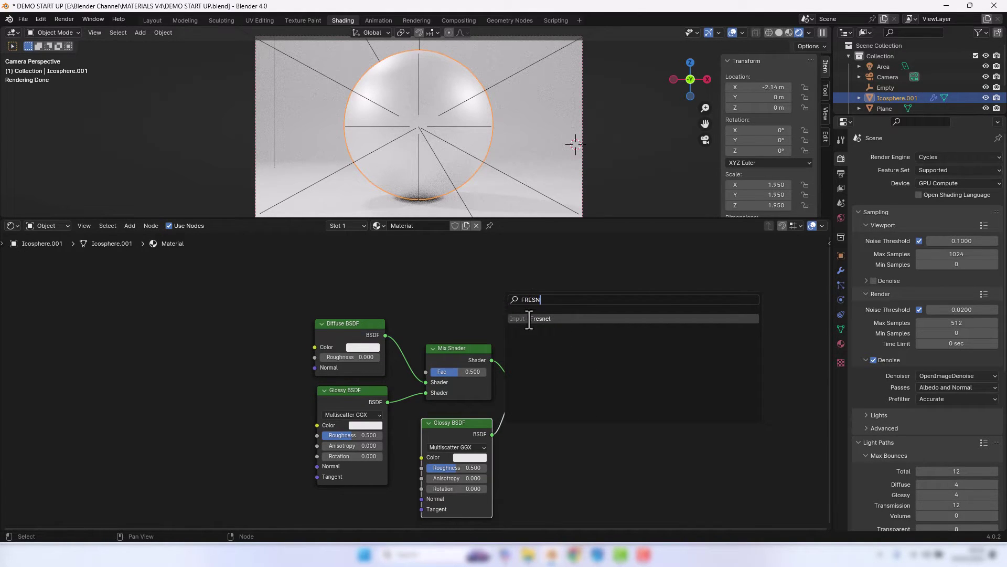
{"action": "left_click", "coordinate": [528, 318]}
{"action": "left_click", "coordinate": [424, 287]}
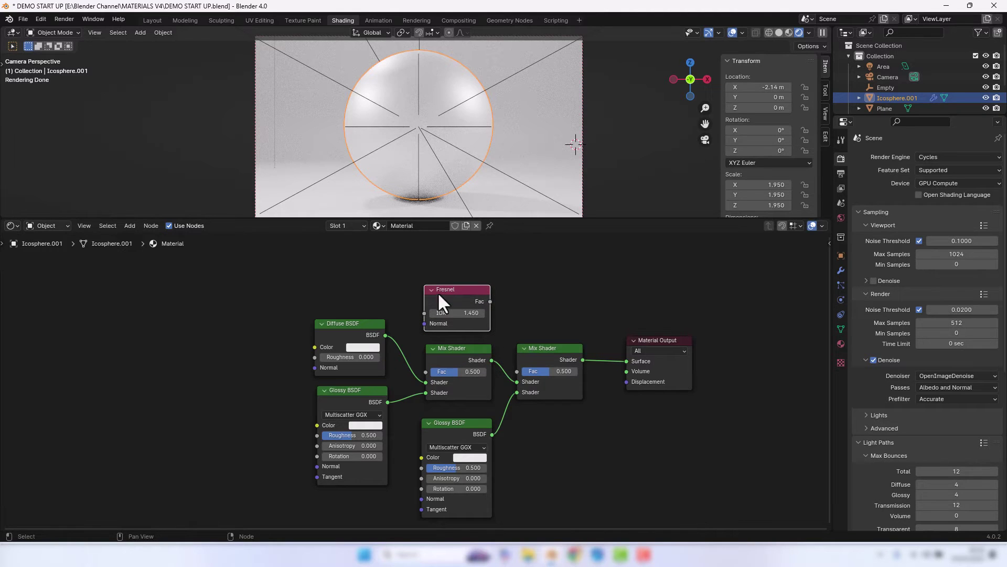
{"action": "left_click_drag", "start_coordinate": [490, 301], "coordinate": [518, 370]}
- Make the Diffuse BSDF pure red with saturation and value at 1.000, and set its roughness to 0.001
{"action": "scroll", "coordinate": [512, 310], "scroll_direction": "down", "scroll_amount": 1}
{"action": "middle_click_drag", "start_coordinate": [511, 310], "coordinate": [511, 290]}
{"action": "scroll", "coordinate": [511, 290], "scroll_direction": "up", "scroll_amount": 1}
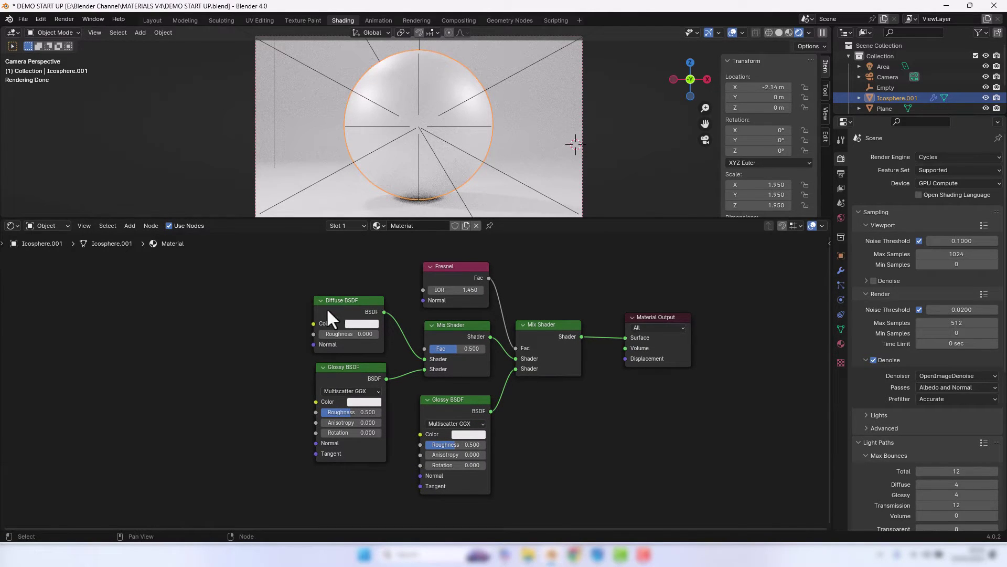
{"action": "left_click", "coordinate": [361, 324]}
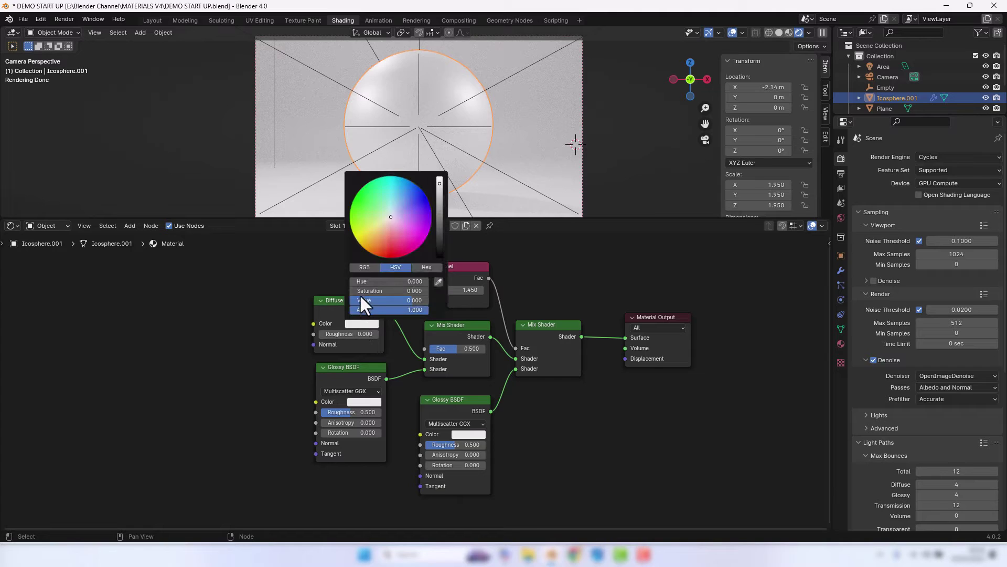
{"action": "left_click_drag", "start_coordinate": [360, 291], "coordinate": [412, 298]}
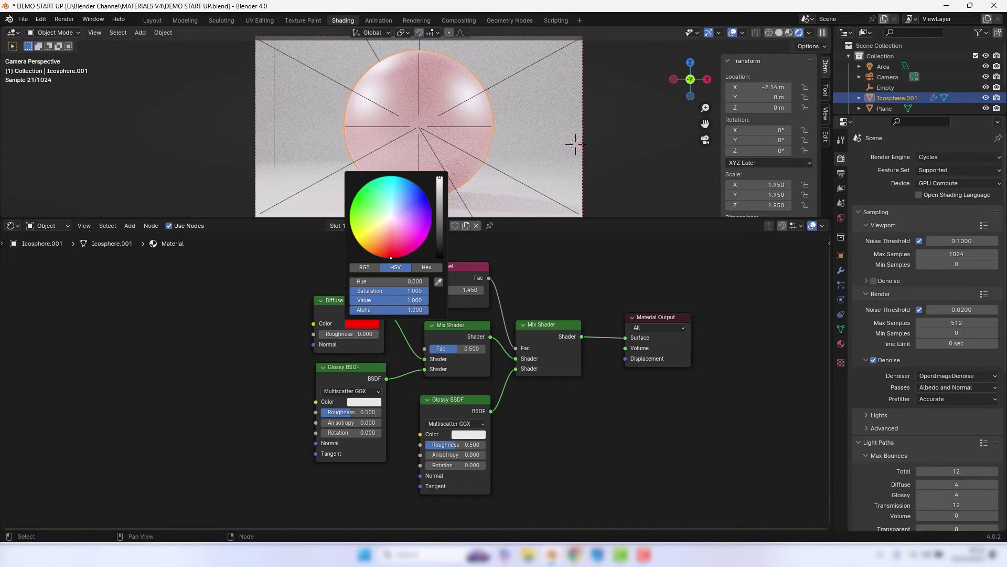
{"action": "left_click", "coordinate": [357, 332]}
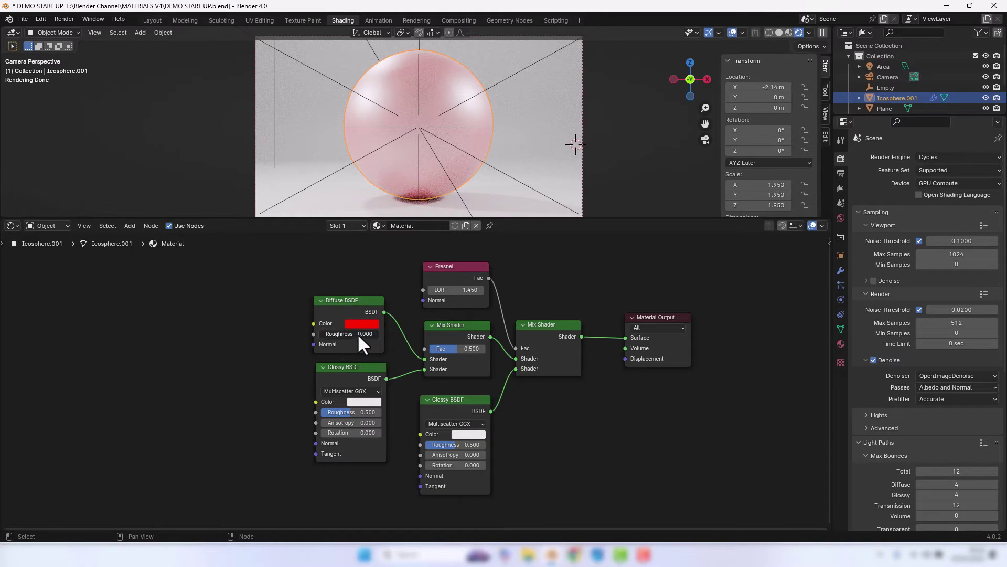
{"action": "type", "text": "0.001"}
{"action": "key", "text": "Return"}
- Set the first Glossy BSDF to GGX distribution with roughness 0.1, and the first Mix Shader's Fac to 0.05
{"action": "left_click", "coordinate": [351, 391]}
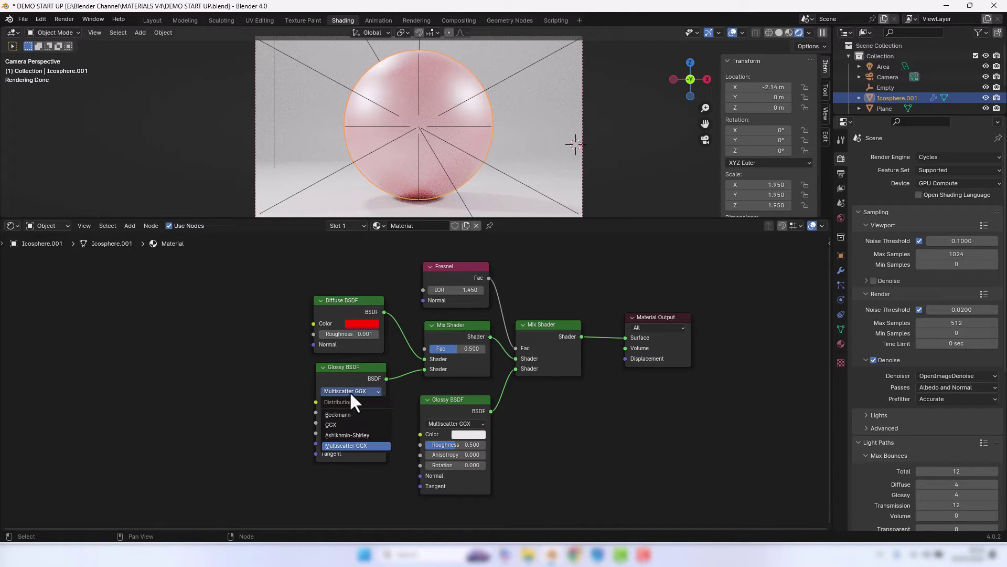
{"action": "left_click", "coordinate": [348, 426]}
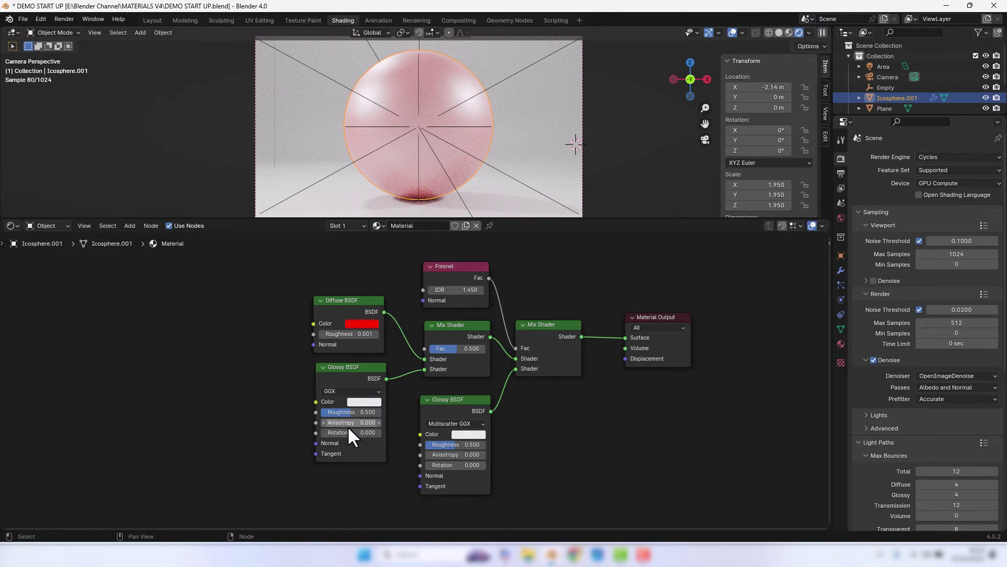
{"action": "double_click", "coordinate": [351, 412]}
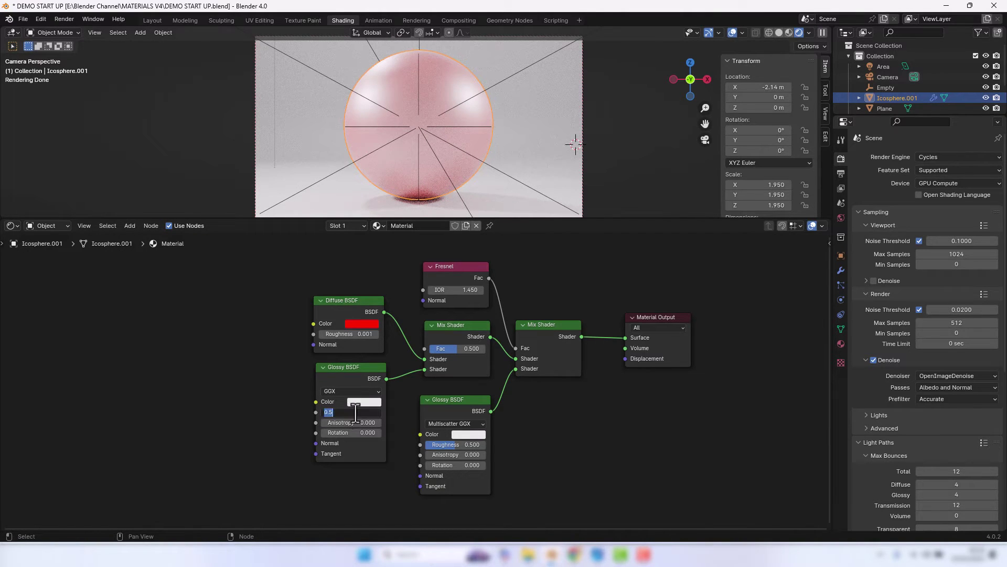
{"action": "type", "text": ".1"}
{"action": "key", "text": "Return"}
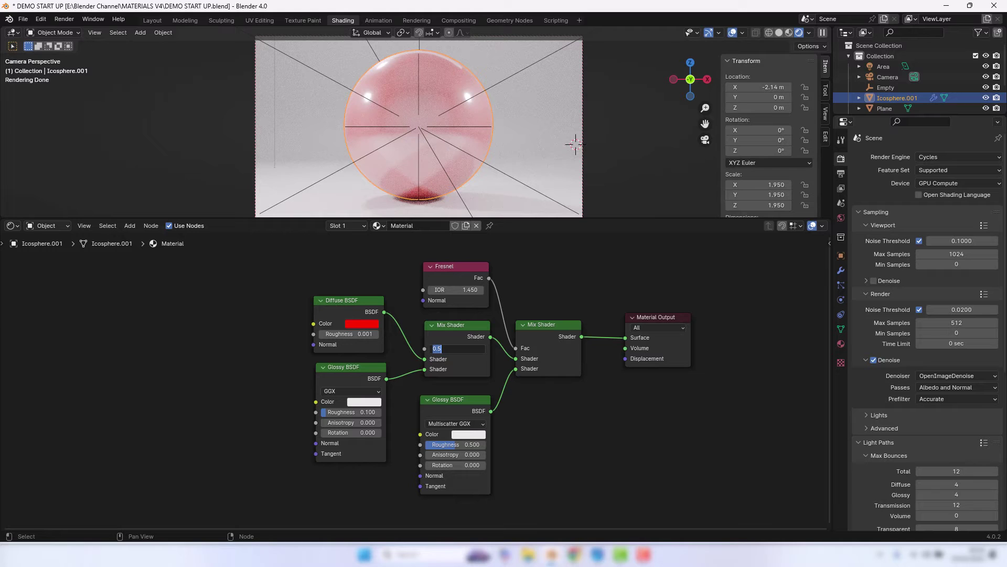
{"action": "type", "text": "0.05"}
{"action": "key", "text": "Return"}
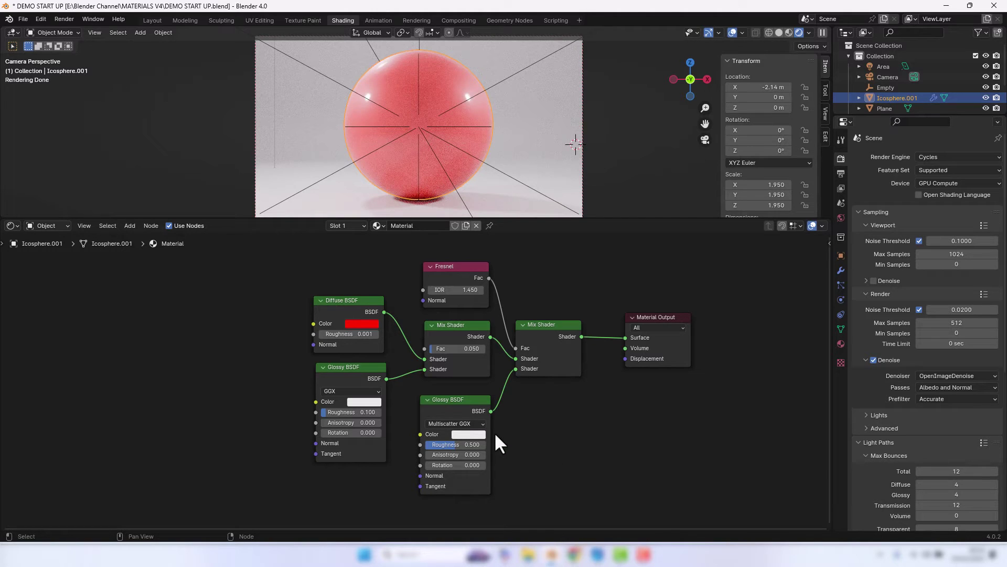
- Set the second Glossy BSDF to GGX distribution with roughness 0.01
{"action": "left_click", "coordinate": [464, 424]}
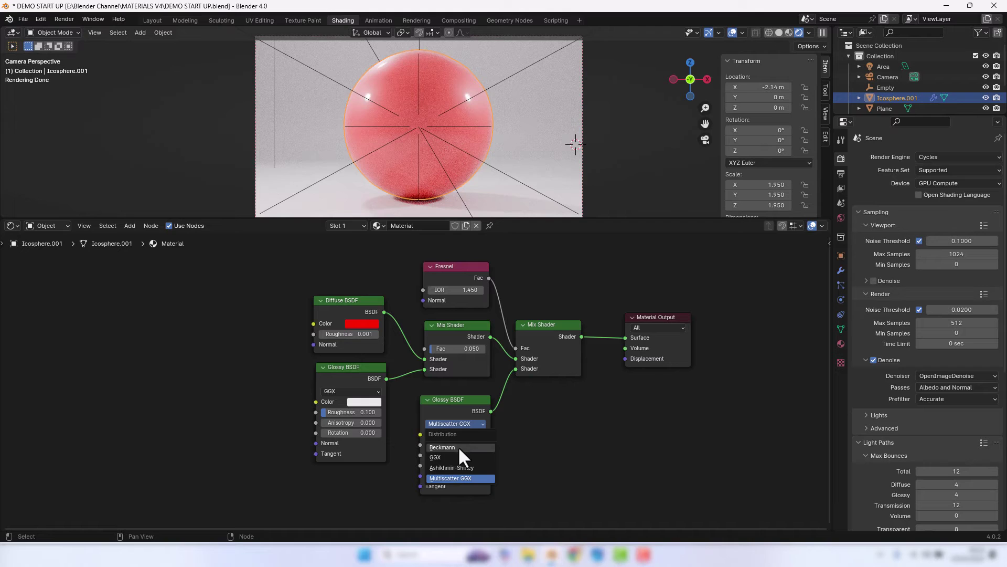
{"action": "left_click", "coordinate": [458, 455]}
{"action": "left_click", "coordinate": [456, 445]}
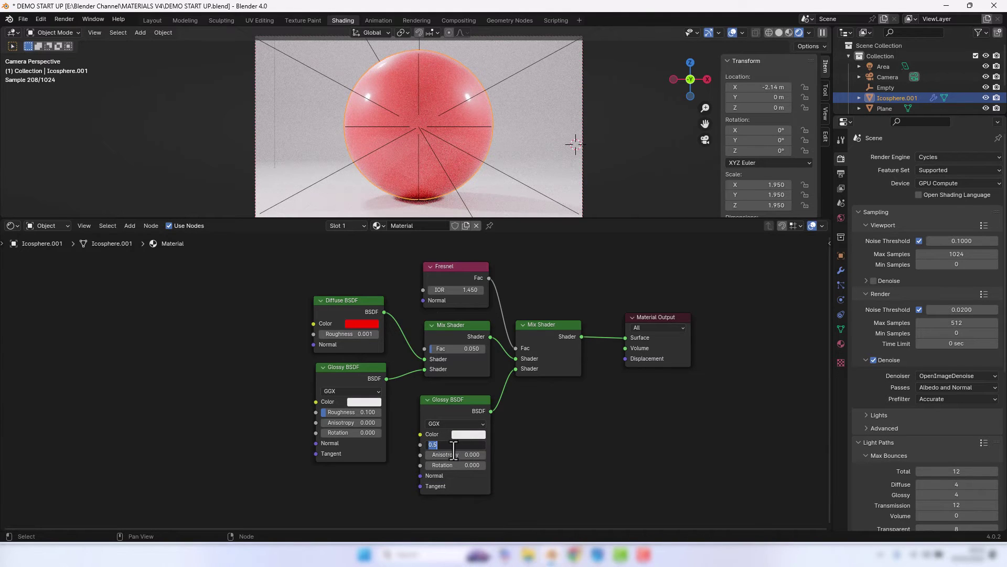
{"action": "type", "text": ".01"}
{"action": "key", "text": "Return"}
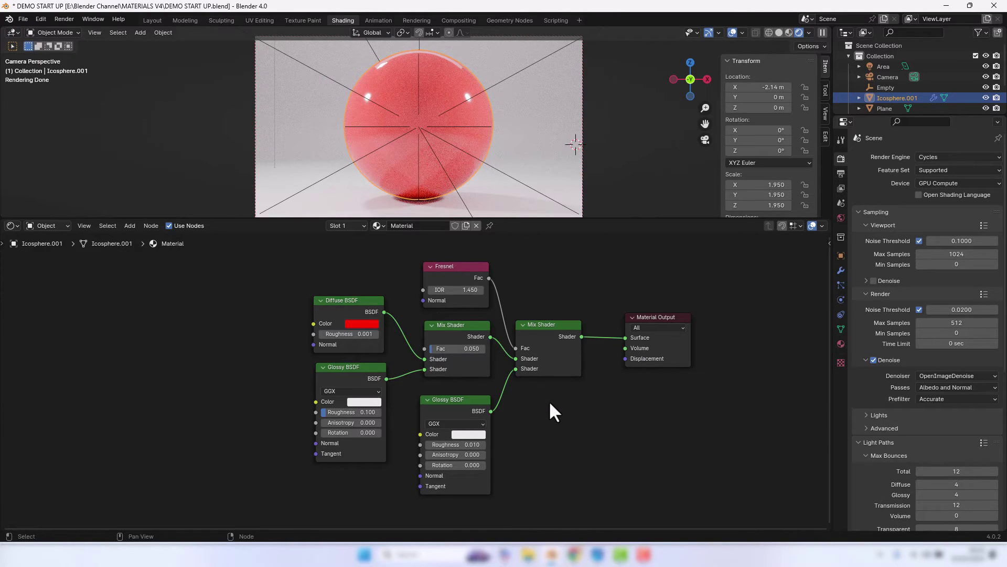
- Preview the Diffuse, Glossy, Mix Shader and Fresnel nodes one by one on the sphere, ending with the second Mix Shader
{"action": "middle_click_drag", "start_coordinate": [549, 401], "coordinate": [539, 395]}
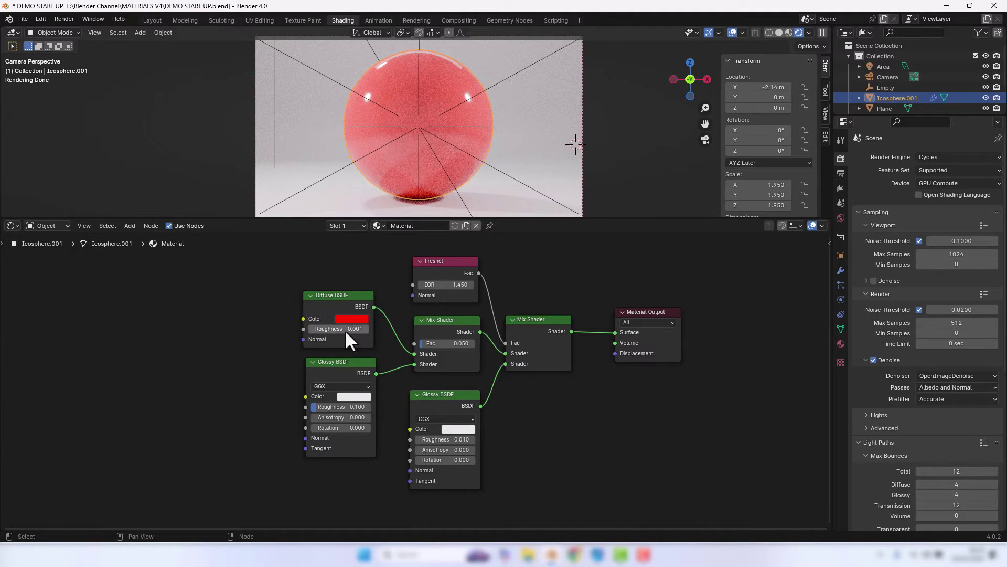
{"action": "left_click", "coordinate": [339, 303], "text": "ctrl+shift"}
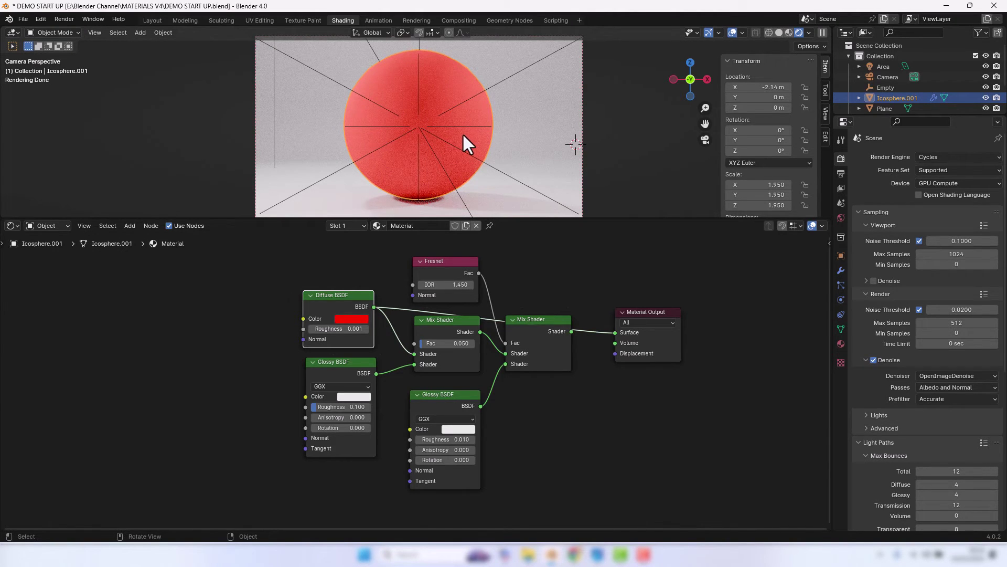
{"action": "left_click", "coordinate": [351, 365], "text": "ctrl+shift"}
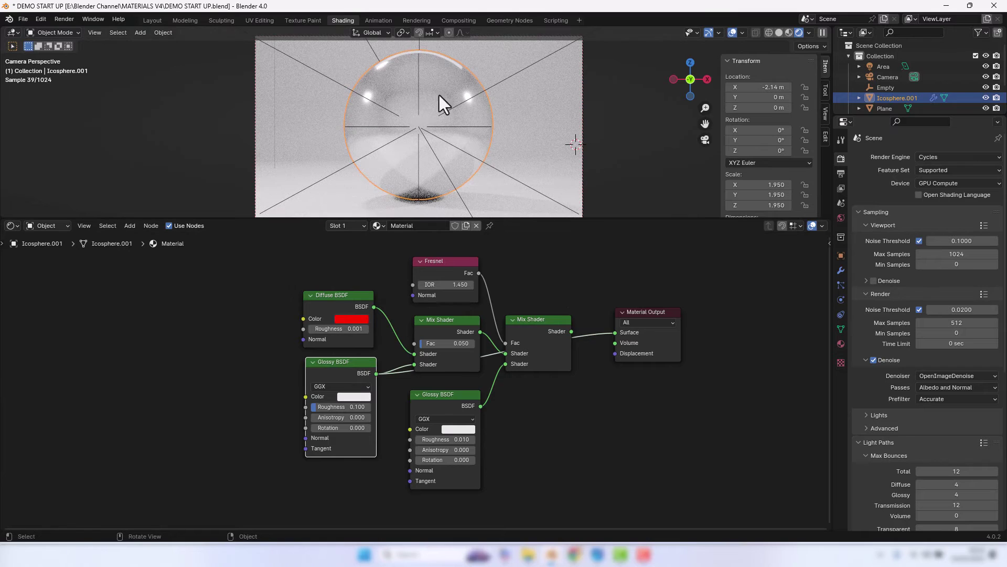
{"action": "left_click", "coordinate": [448, 326], "text": "ctrl+shift"}
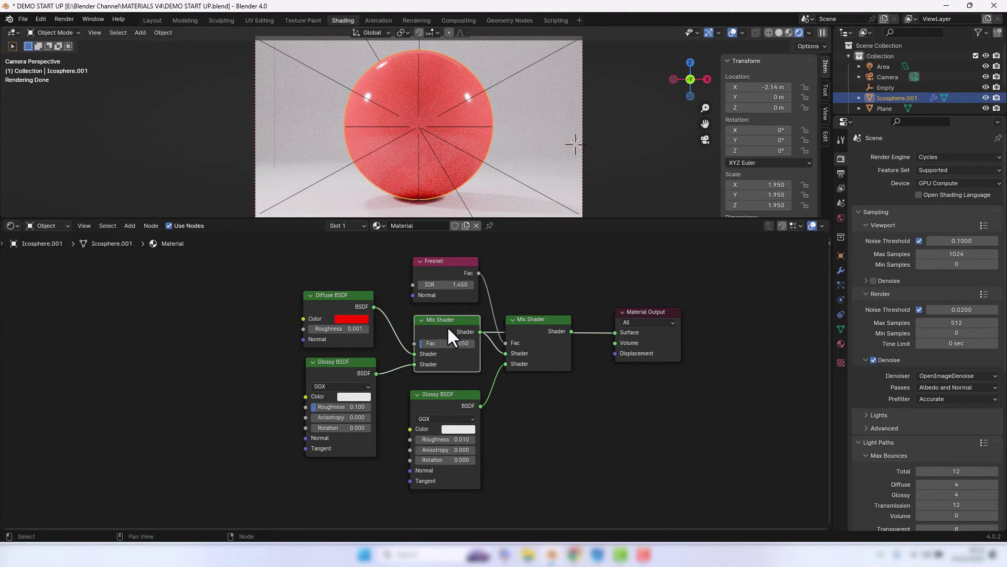
{"action": "left_click", "coordinate": [451, 407], "text": "ctrl+shift"}
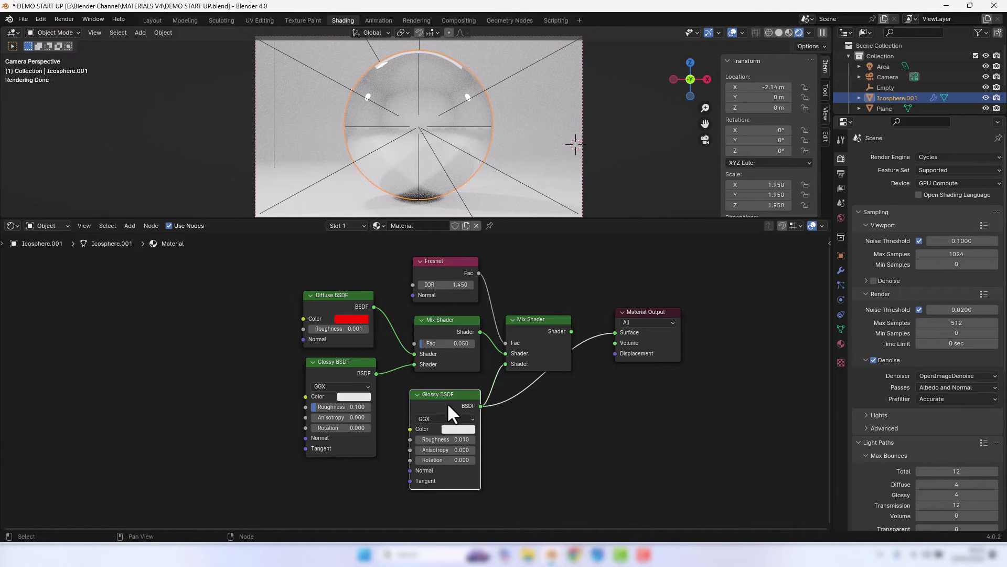
{"action": "left_click", "coordinate": [537, 351], "text": "ctrl+shift"}
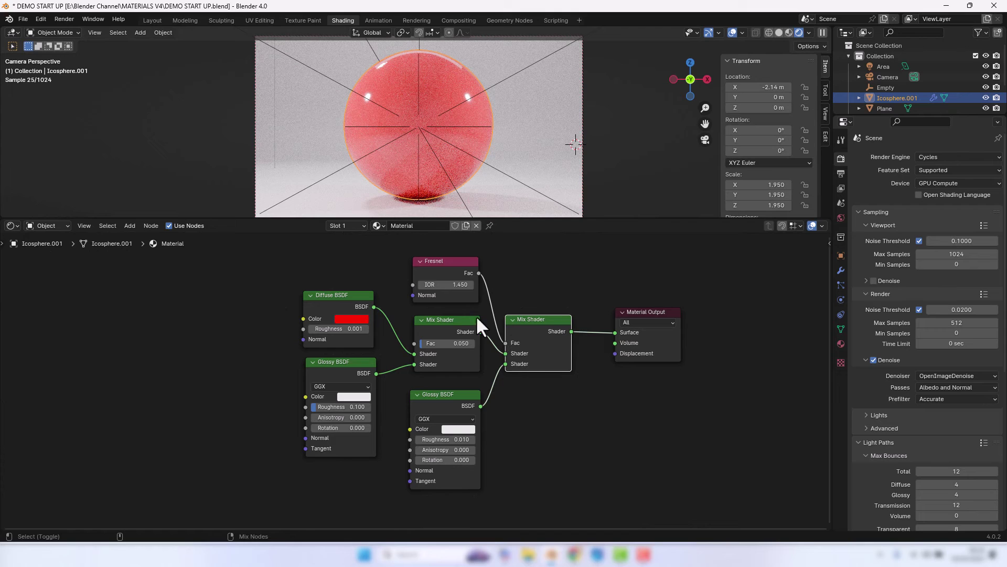
{"action": "left_click", "coordinate": [441, 267], "text": "ctrl+shift"}
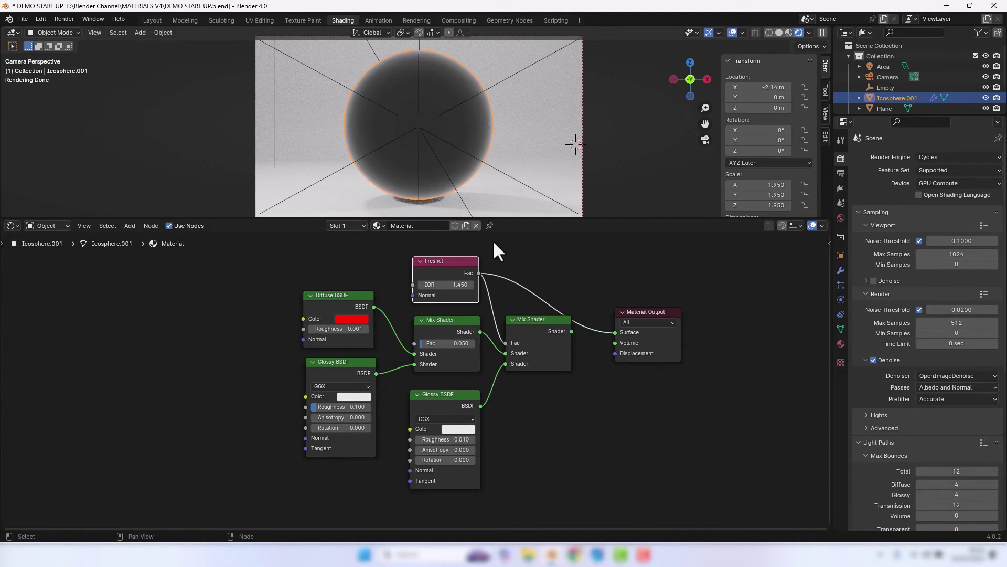
{"action": "left_click", "coordinate": [549, 346], "text": "ctrl+shift"}
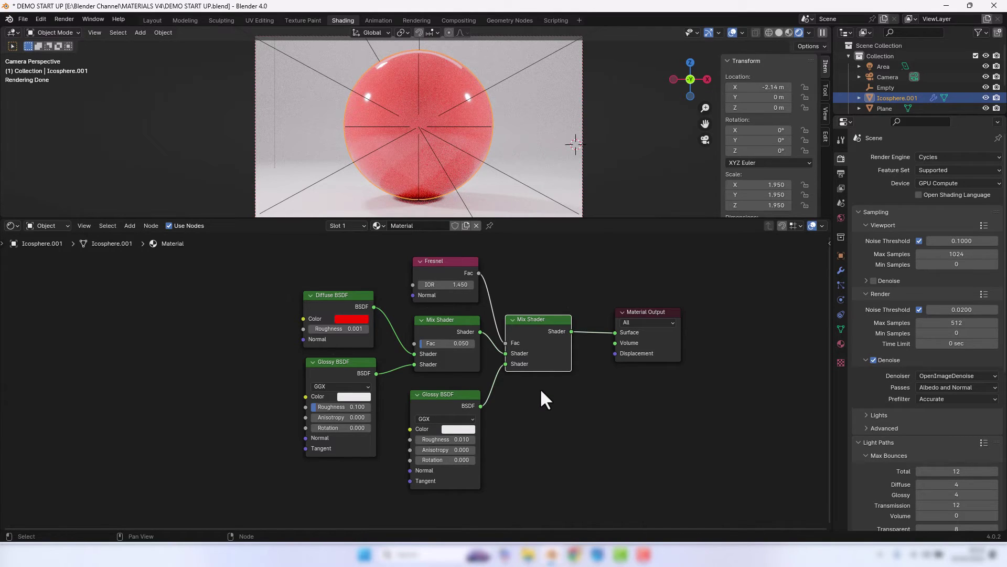
- Move the Empty to Y -2.8176 m and hide the Area light in the viewport
{"action": "scroll", "coordinate": [540, 388], "scroll_direction": "down", "scroll_amount": 1}
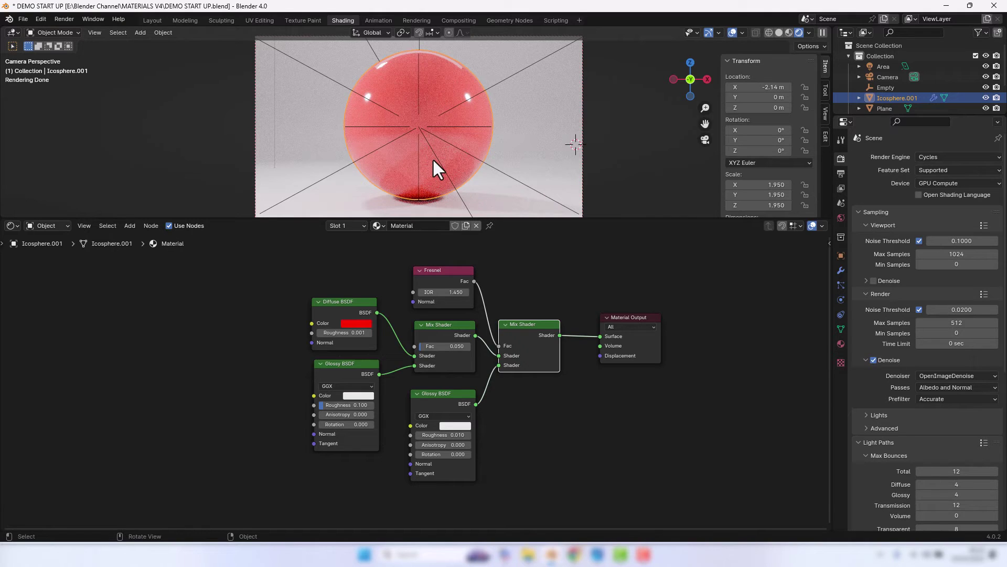
{"action": "left_click", "coordinate": [479, 128]}
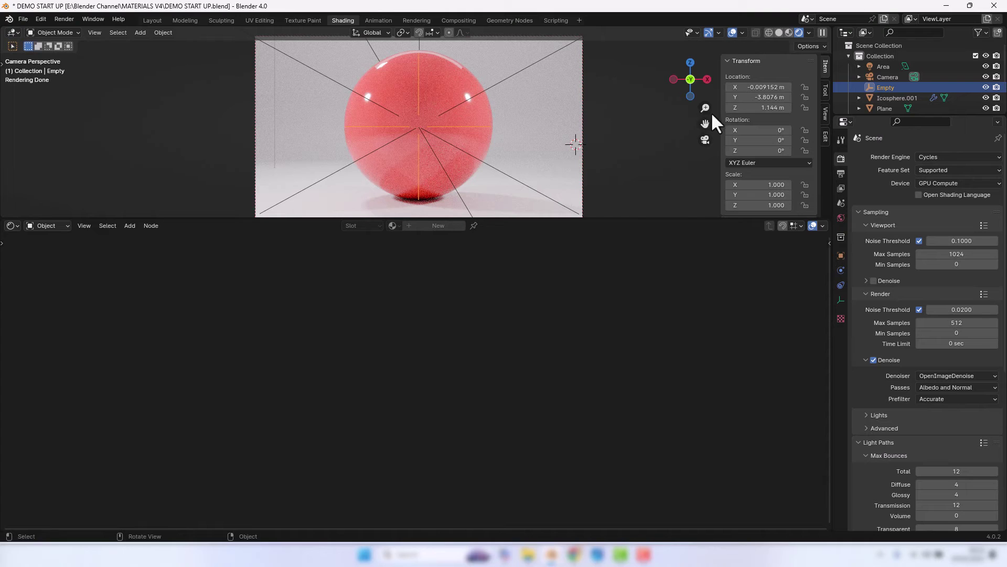
{"action": "left_click_drag", "start_coordinate": [747, 98], "coordinate": [800, 98]}
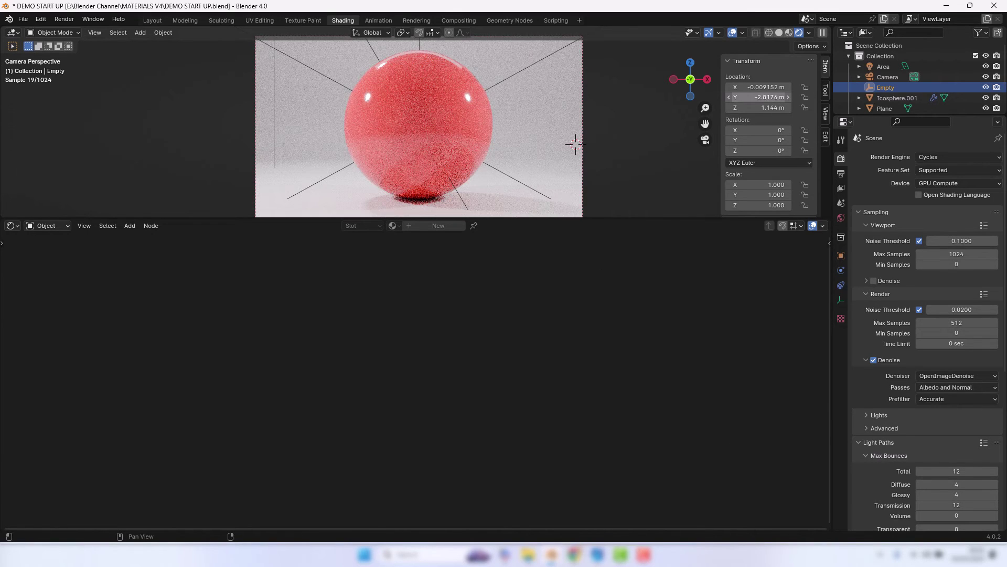
{"action": "left_click", "coordinate": [985, 67]}
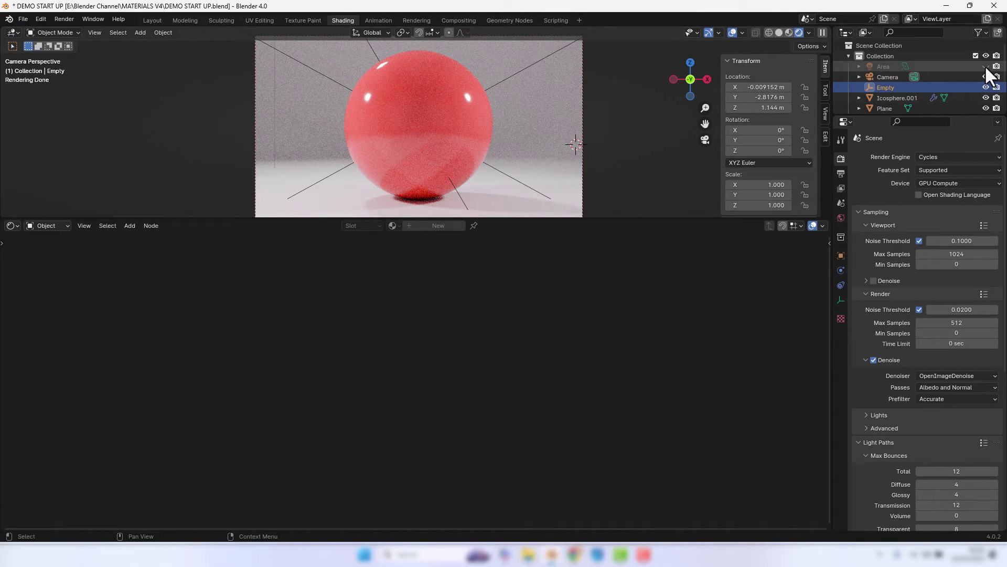
- Set the power of the TriLamp-Key light to 100 W
{"action": "scroll", "coordinate": [895, 96], "scroll_direction": "down", "scroll_amount": 2}
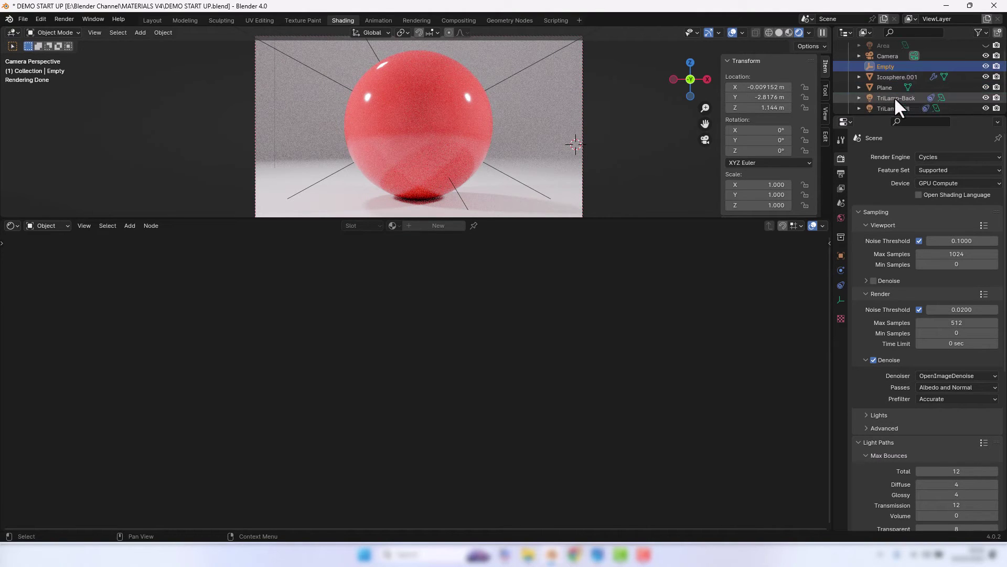
{"action": "left_click", "coordinate": [894, 97]}
{"action": "scroll", "coordinate": [894, 97], "scroll_direction": "down", "scroll_amount": 1}
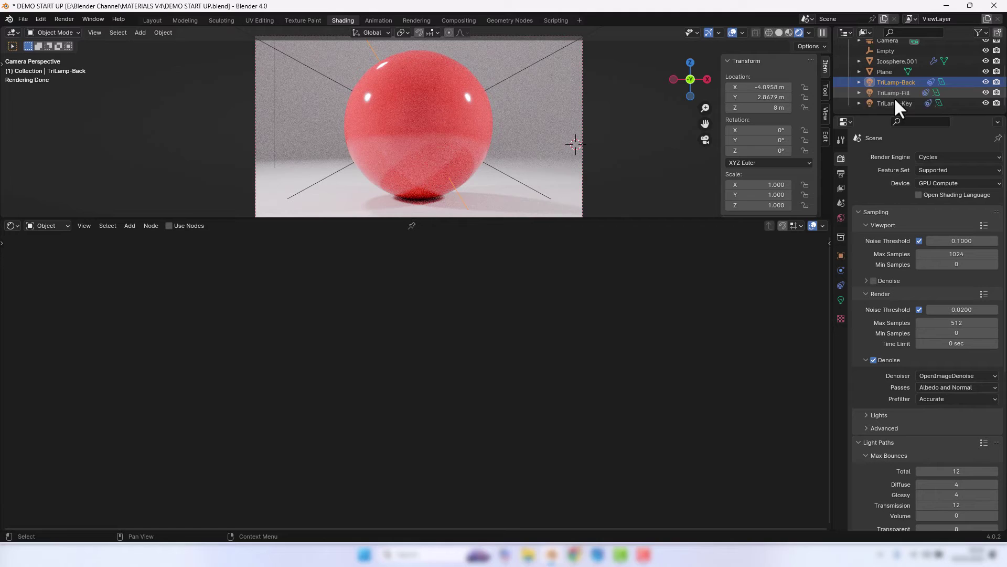
{"action": "left_click", "coordinate": [893, 104]}
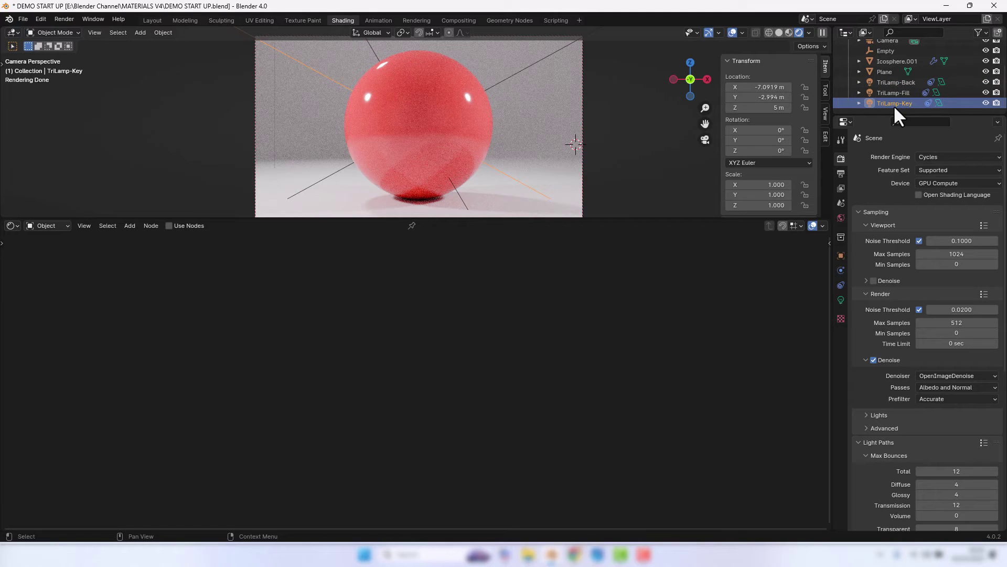
{"action": "left_click", "coordinate": [840, 300]}
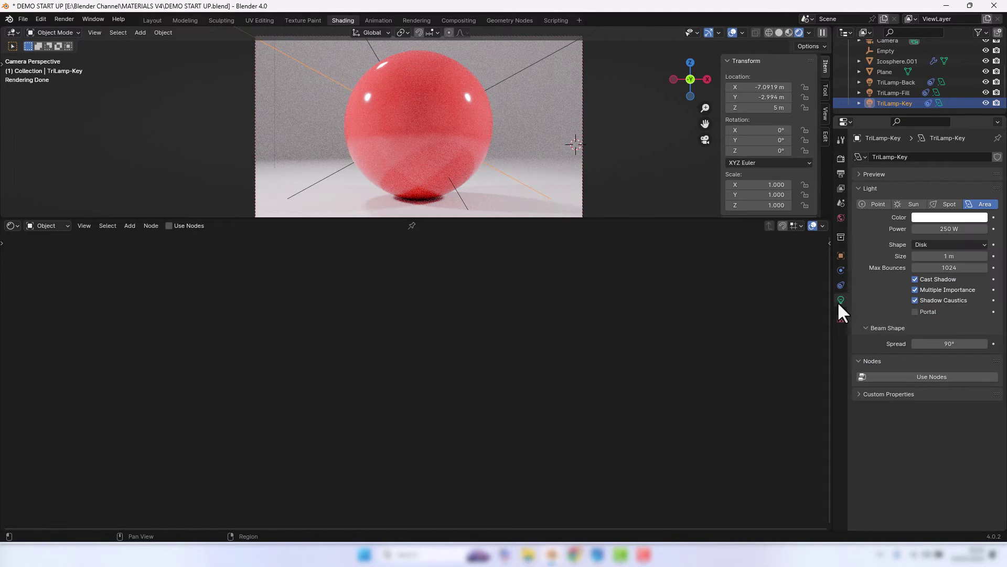
{"action": "left_click", "coordinate": [955, 229]}
{"action": "type", "text": "100"}
{"action": "key", "text": "Return"}
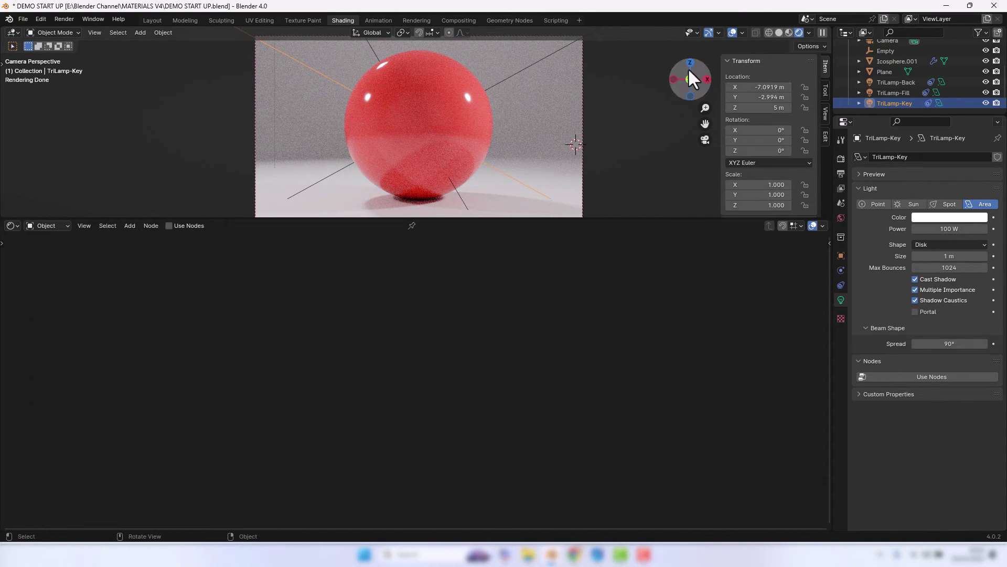
- Set the power of the TriLamp-Fill light to 100 W
{"action": "left_click", "coordinate": [550, 52]}
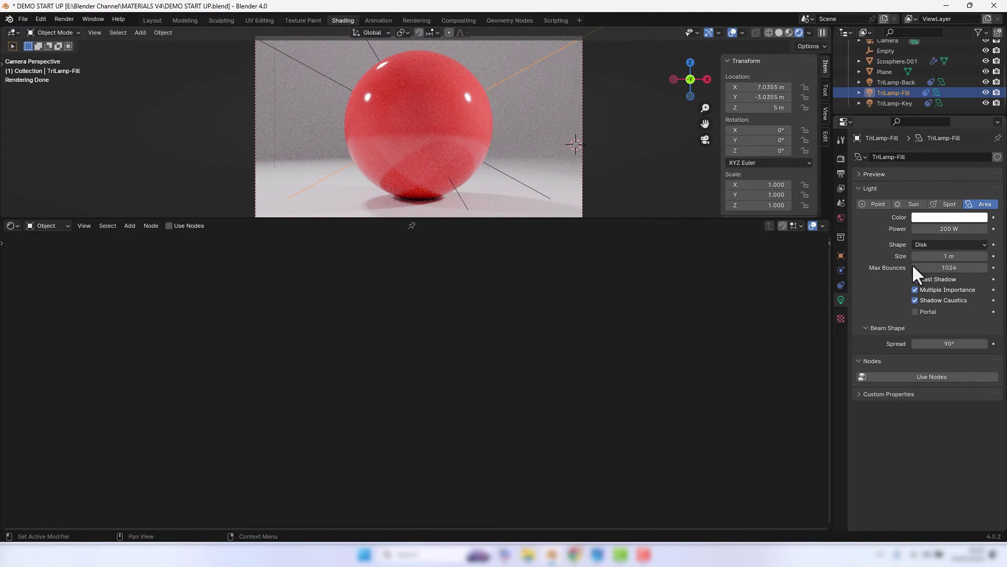
{"action": "left_click", "coordinate": [944, 230]}
{"action": "type", "text": "100"}
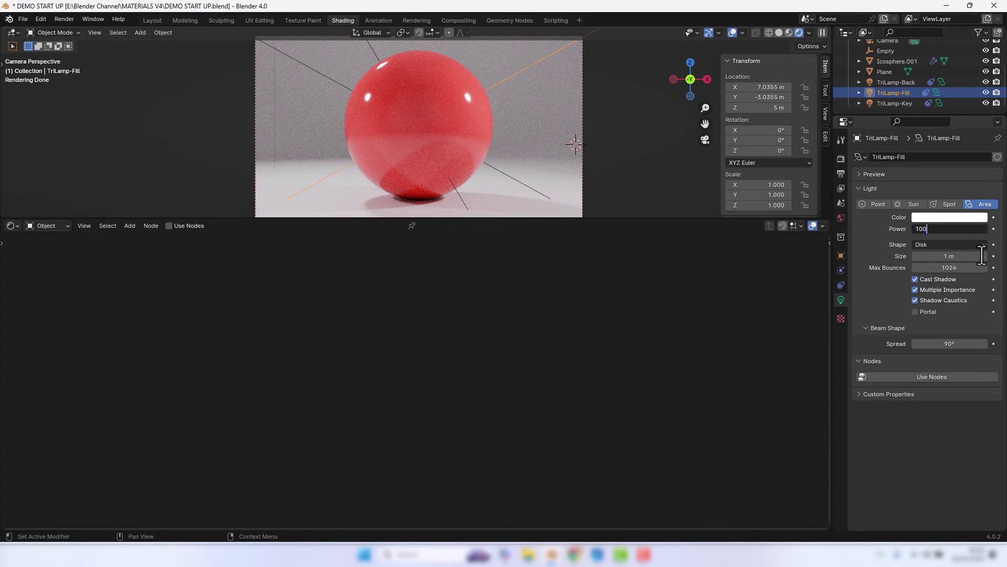
{"action": "key", "text": "Return"}
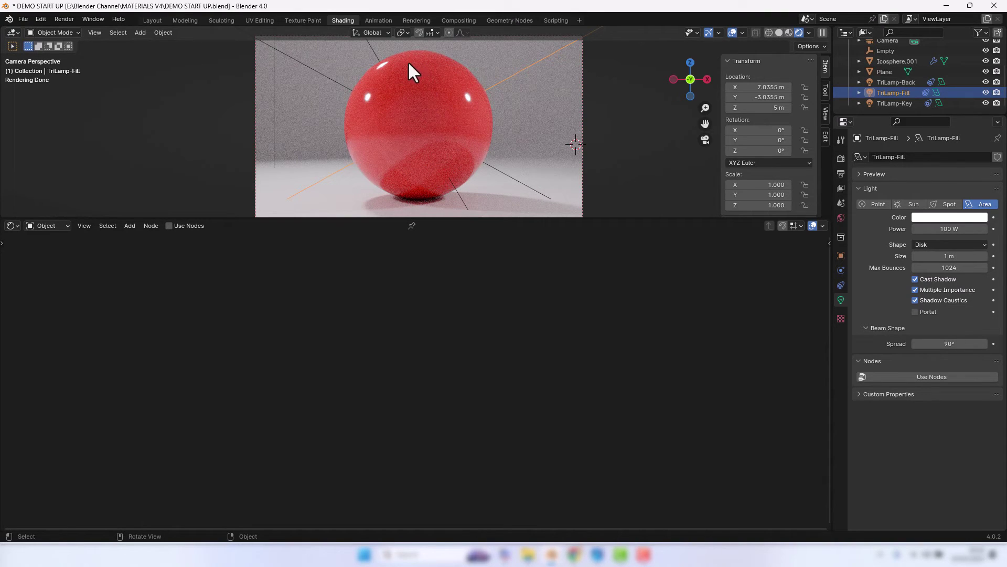
- Move the Empty along the Y axis to -3.7276 m
{"action": "left_click", "coordinate": [371, 48]}
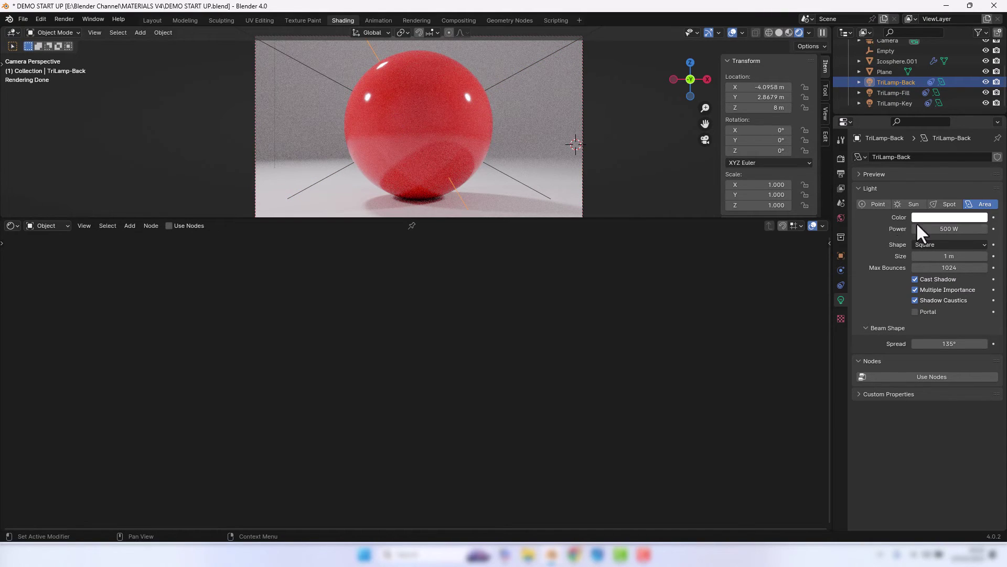
{"action": "scroll", "coordinate": [892, 92], "scroll_direction": "up", "scroll_amount": 3}
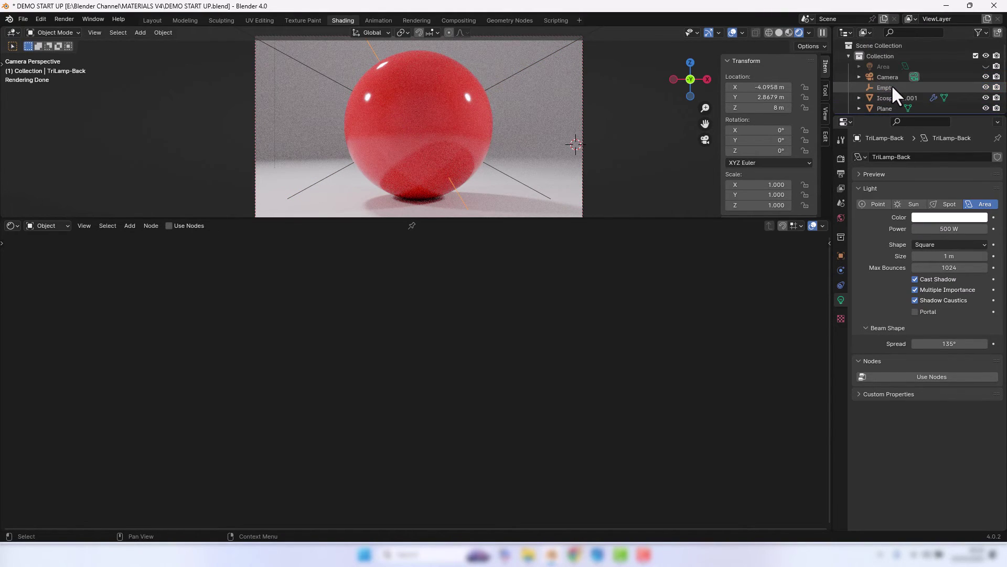
{"action": "left_click", "coordinate": [892, 87]}
{"action": "left_click_drag", "start_coordinate": [753, 96], "coordinate": [701, 97]}
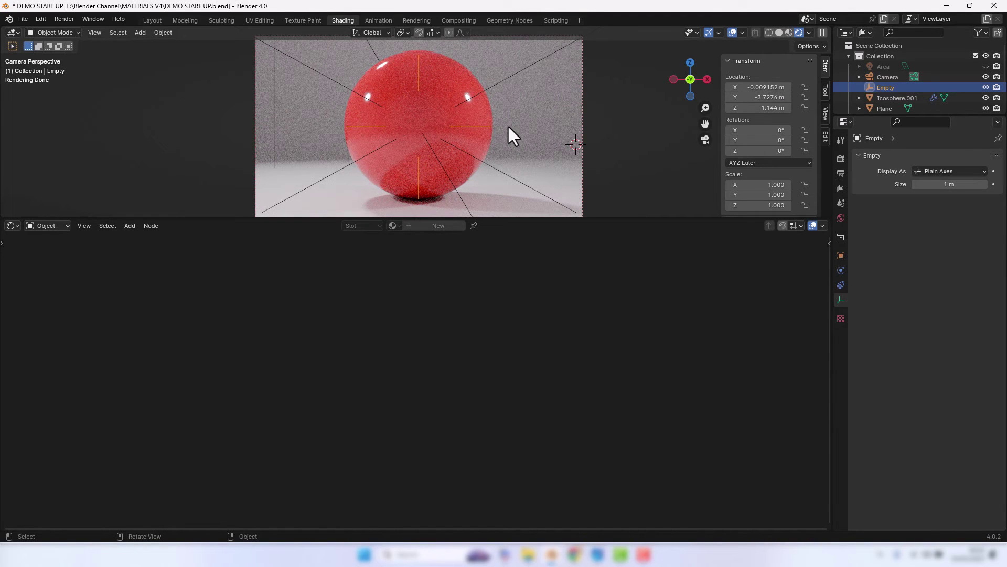
- Turn off denoising for final renders, and render the image to check the red sphere
{"action": "left_click", "coordinate": [841, 158]}
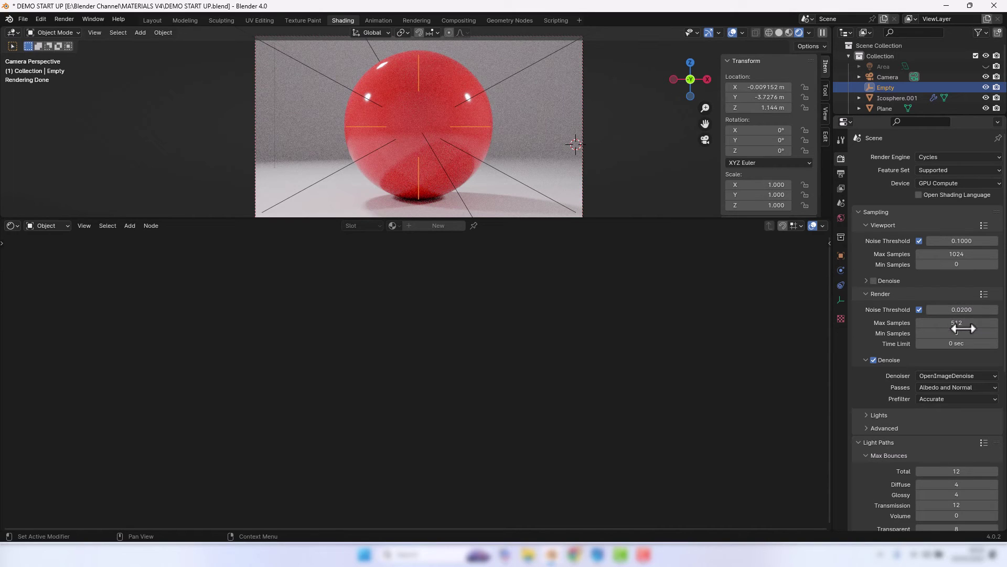
{"action": "left_click", "coordinate": [873, 360]}
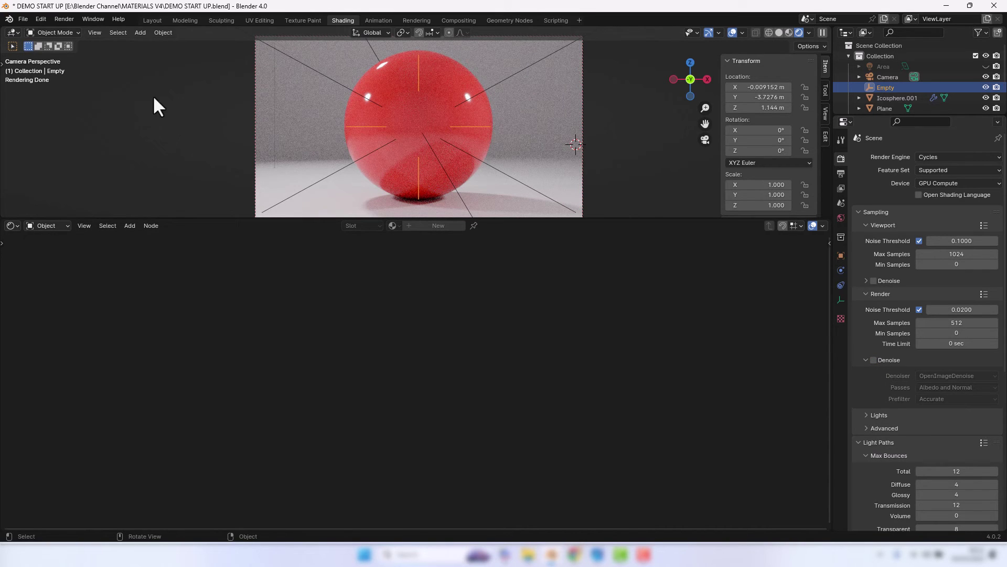
{"action": "left_click", "coordinate": [64, 19]}
{"action": "left_click", "coordinate": [65, 27]}
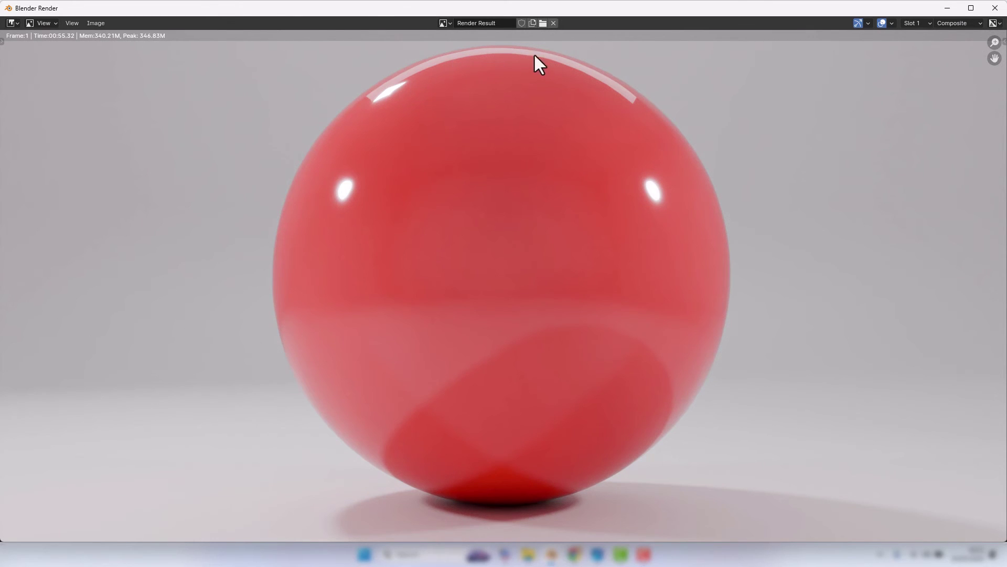
{"action": "left_click", "coordinate": [995, 8]}
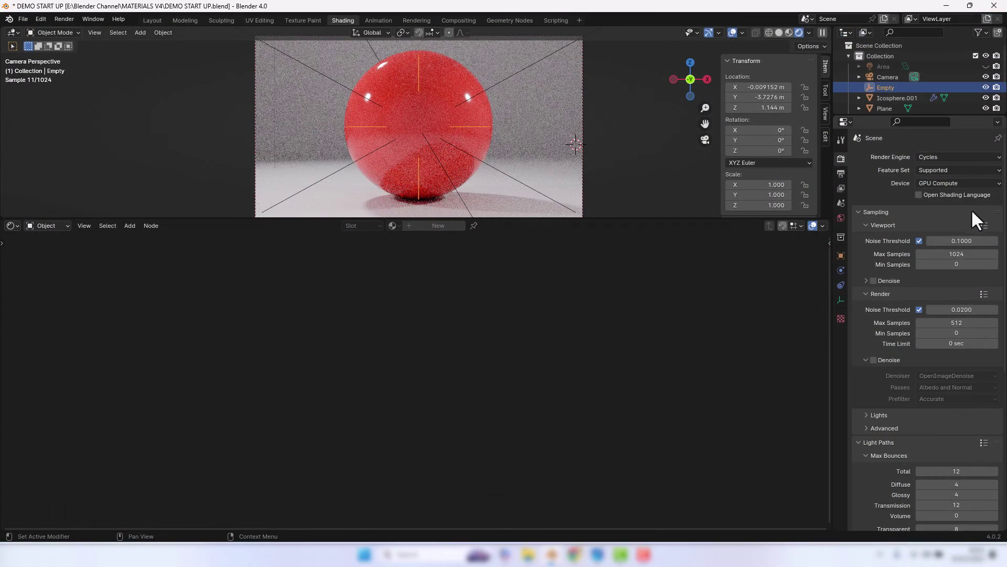
- Exclude the hidden Area light from final renders
{"action": "left_click", "coordinate": [997, 67]}
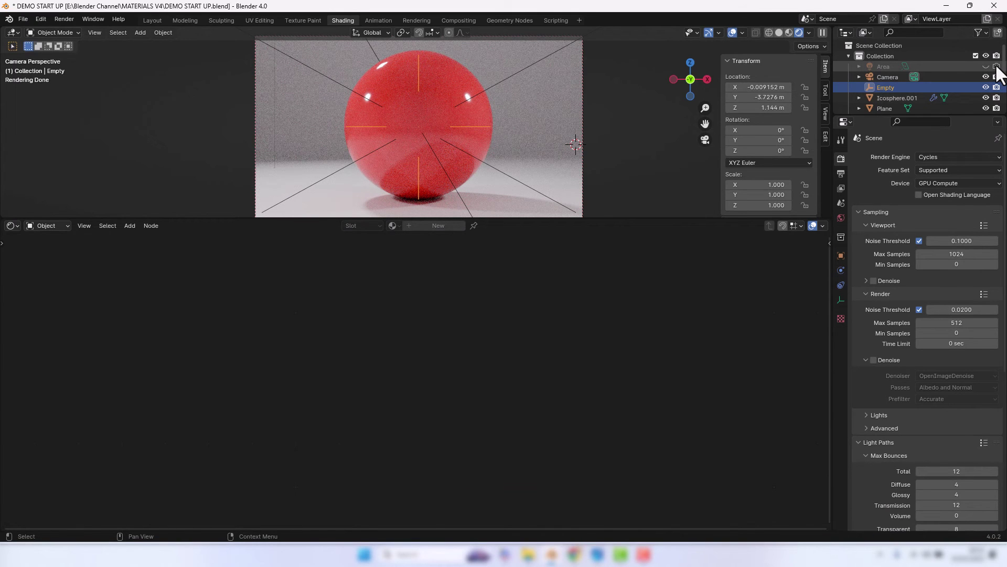